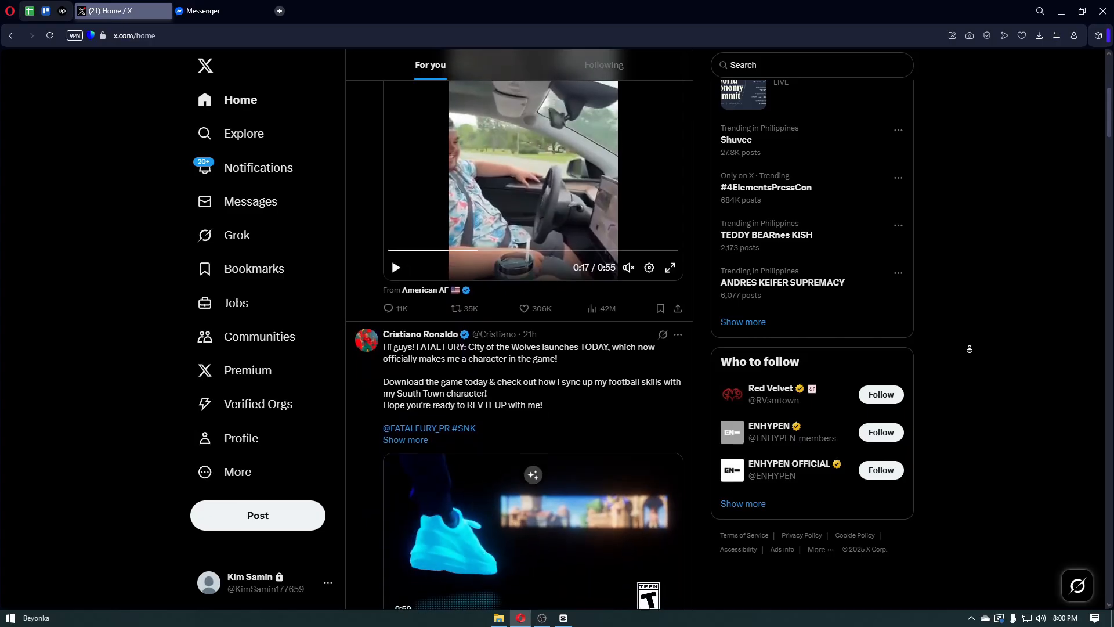
# - Scroll down the X home feed until the No Context Cats profile page is showing
pyautogui.scroll(-1, 969, 348)
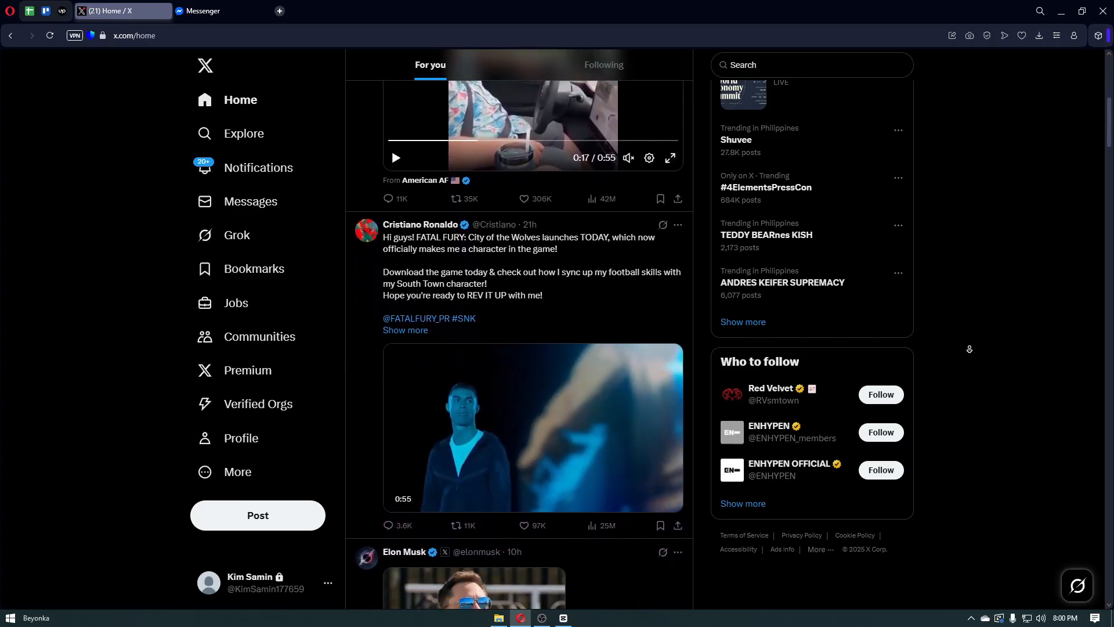
pyautogui.scroll(-1, 969, 349)
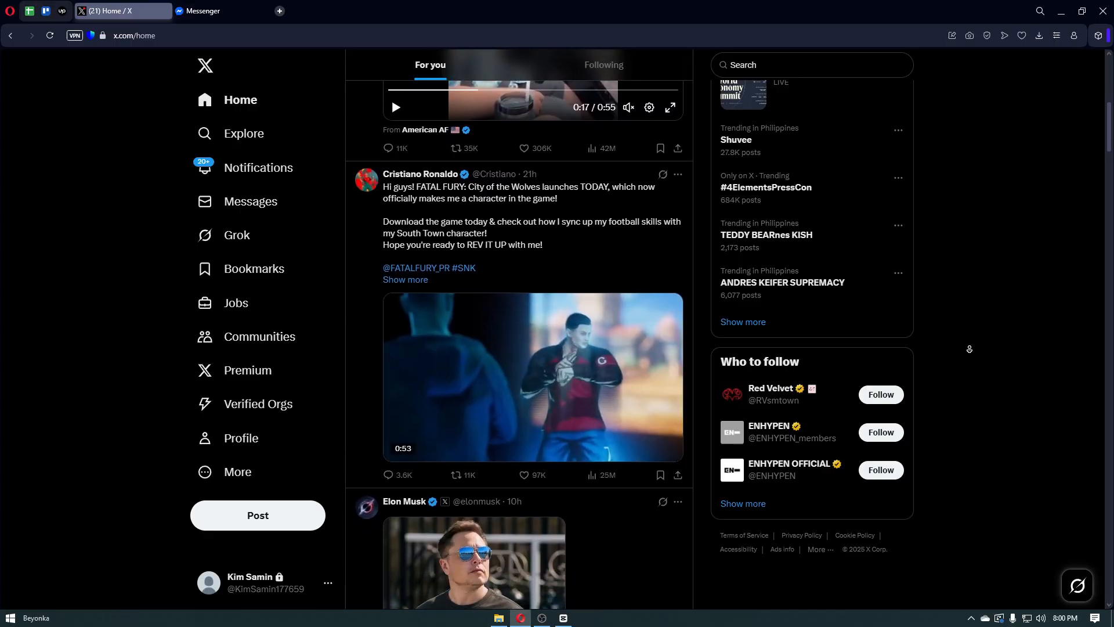
pyautogui.scroll(-1, 969, 349)
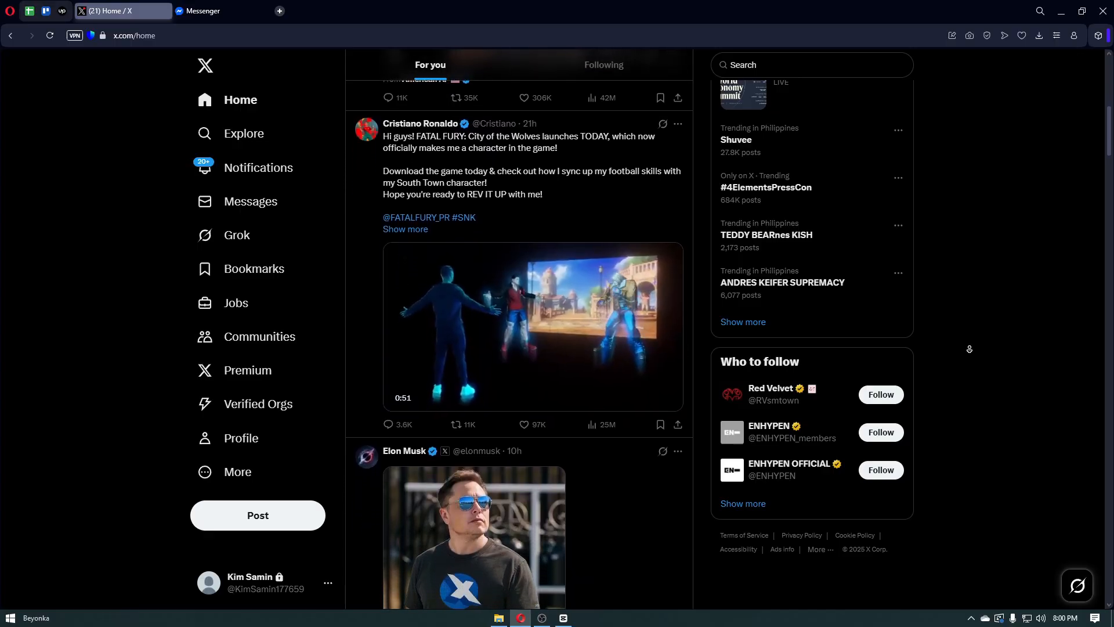
pyautogui.scroll(-1, 969, 349)
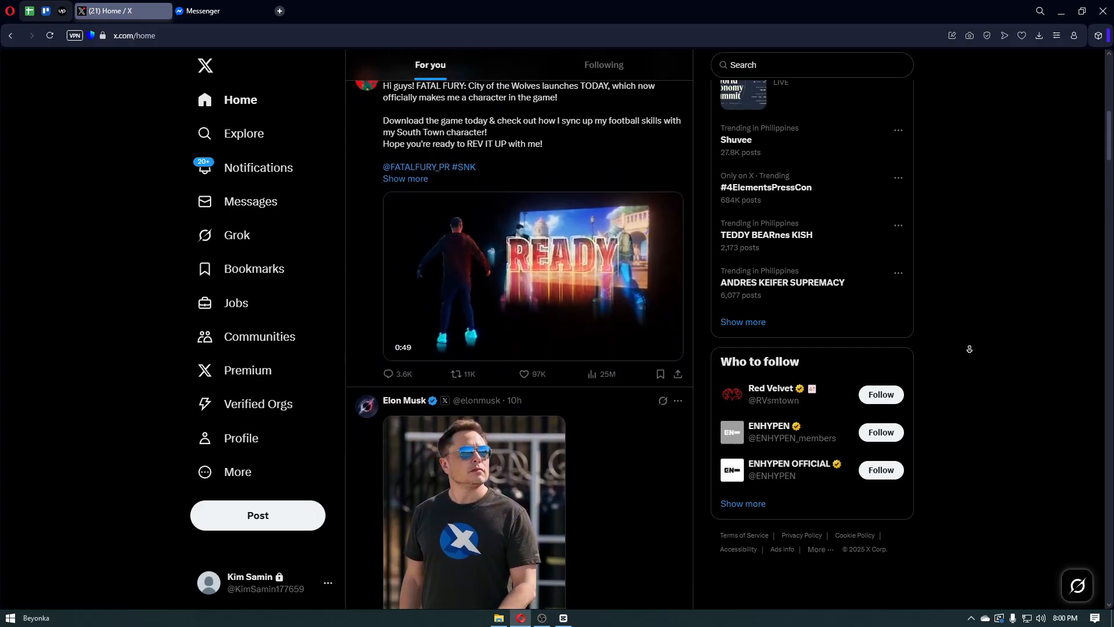
pyautogui.scroll(-1, 969, 349)
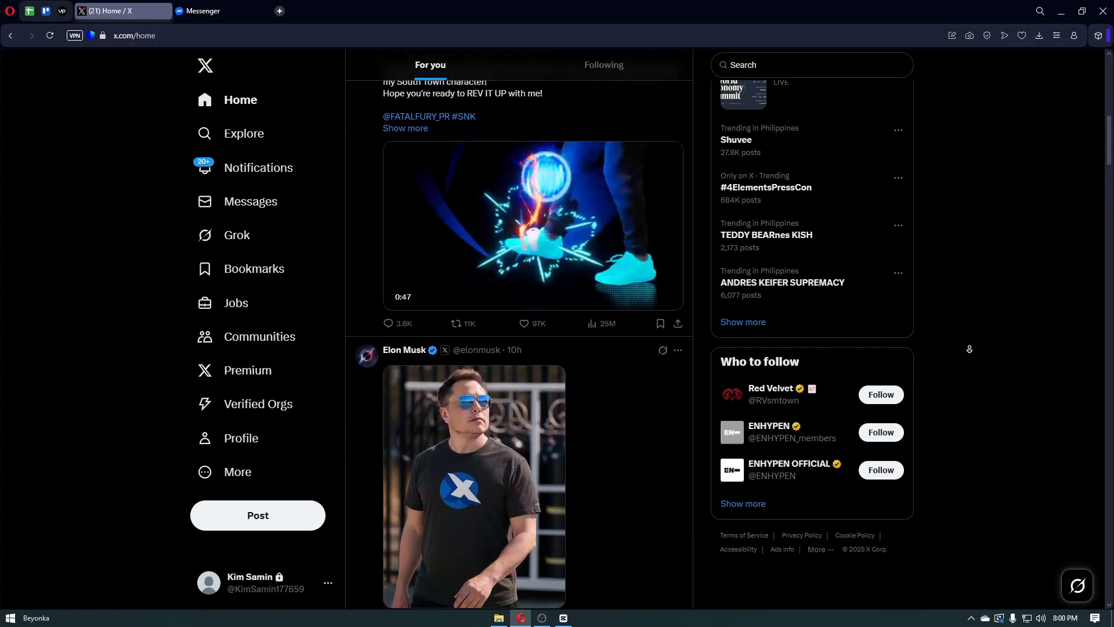
pyautogui.scroll(-1, 969, 349)
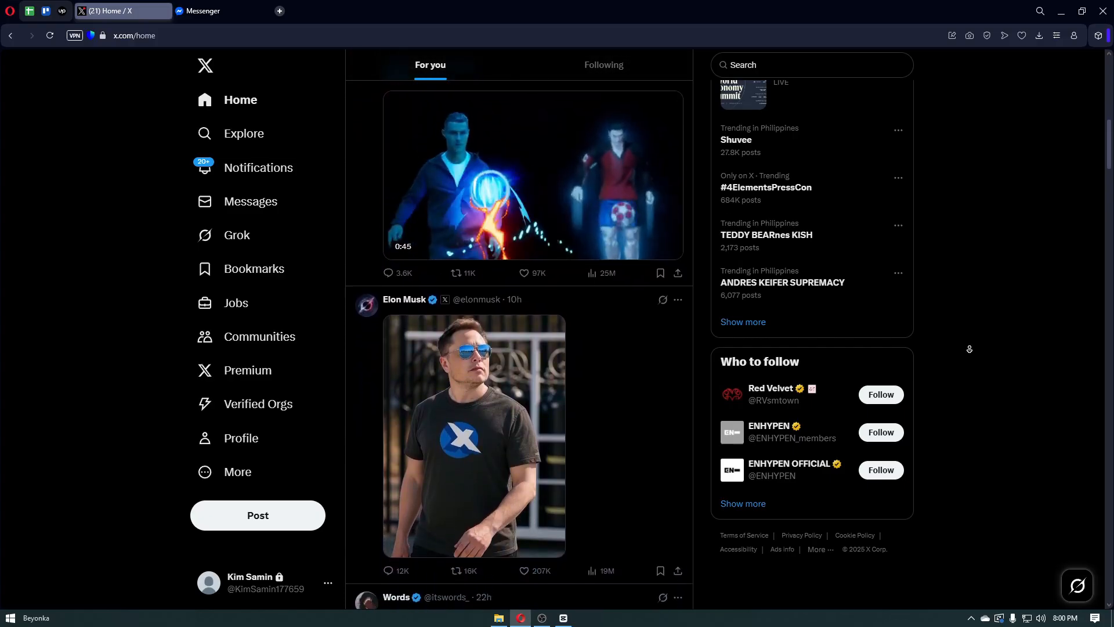
pyautogui.scroll(-1, 969, 349)
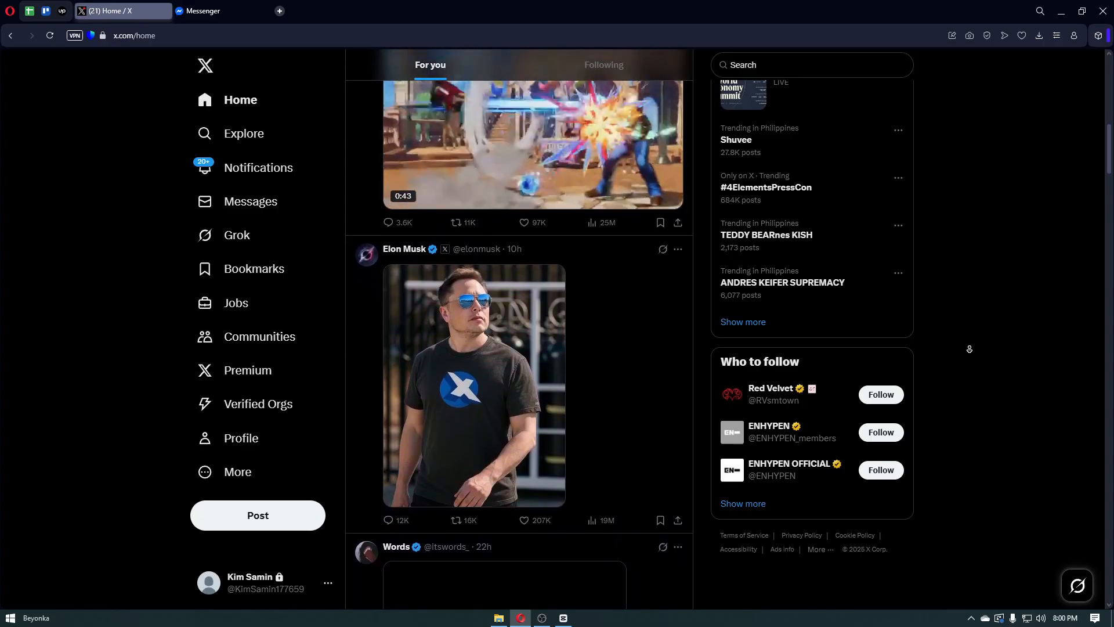
pyautogui.scroll(-1, 969, 349)
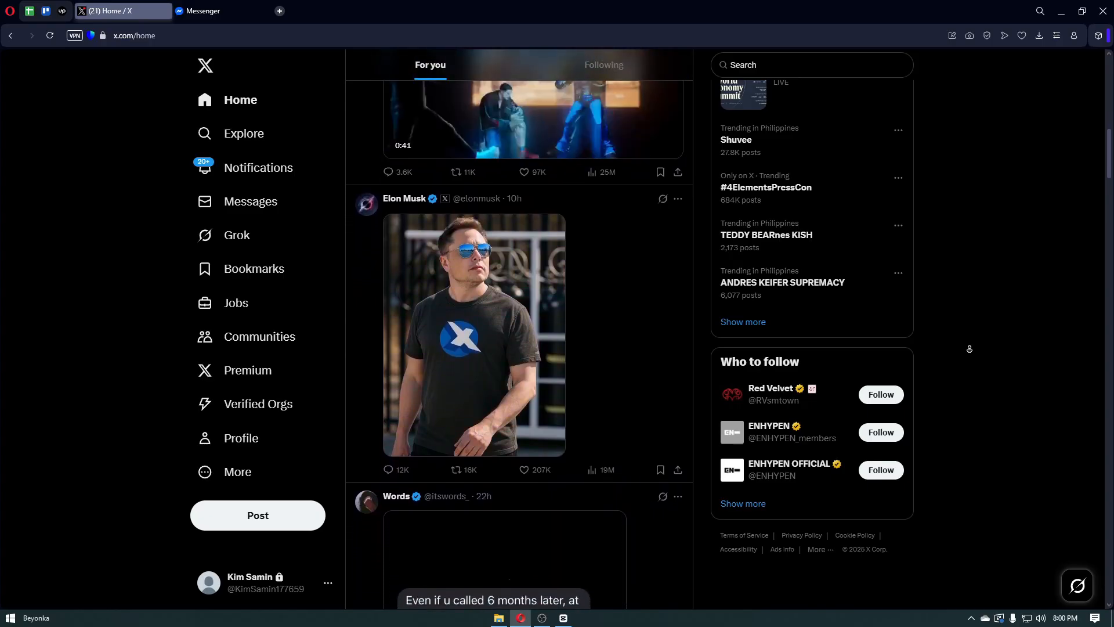
pyautogui.scroll(-1, 969, 349)
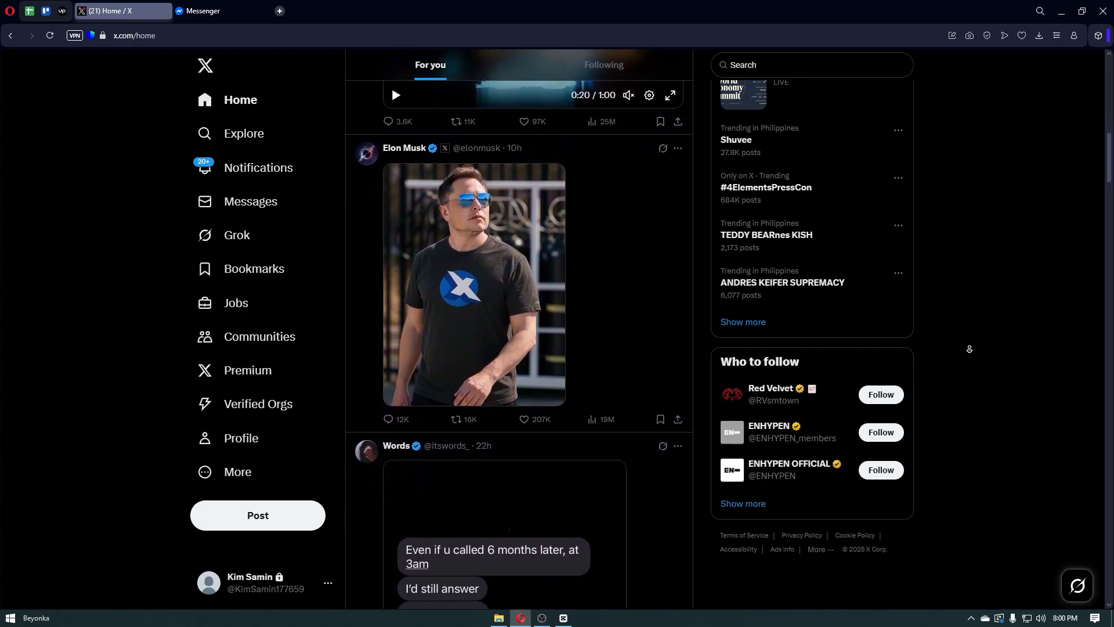
pyautogui.scroll(-1, 969, 349)
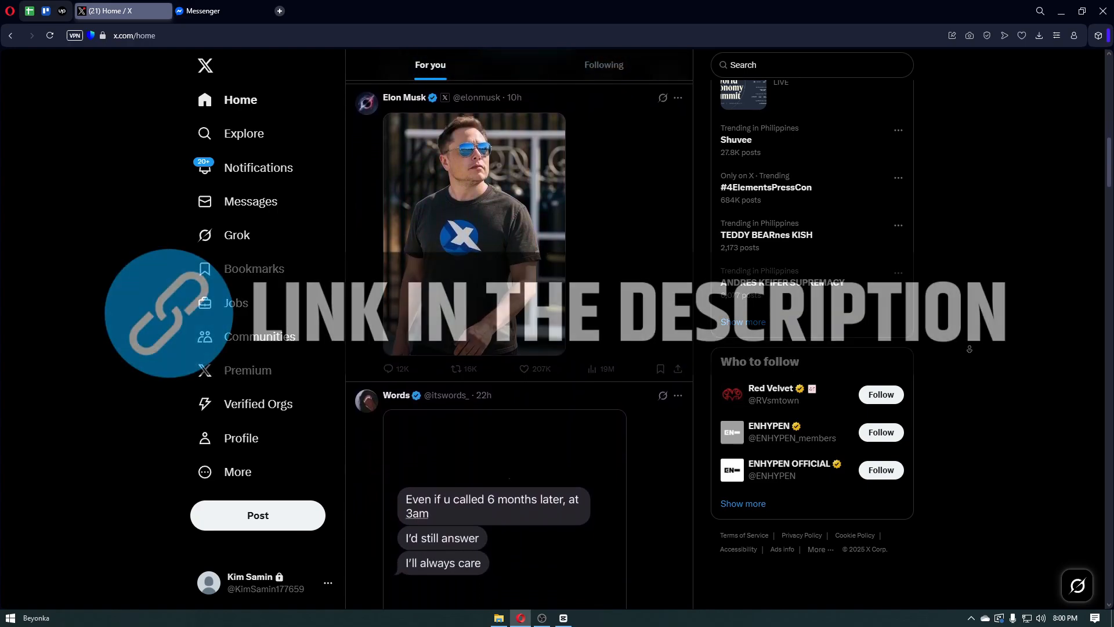
pyautogui.scroll(-1, 969, 349)
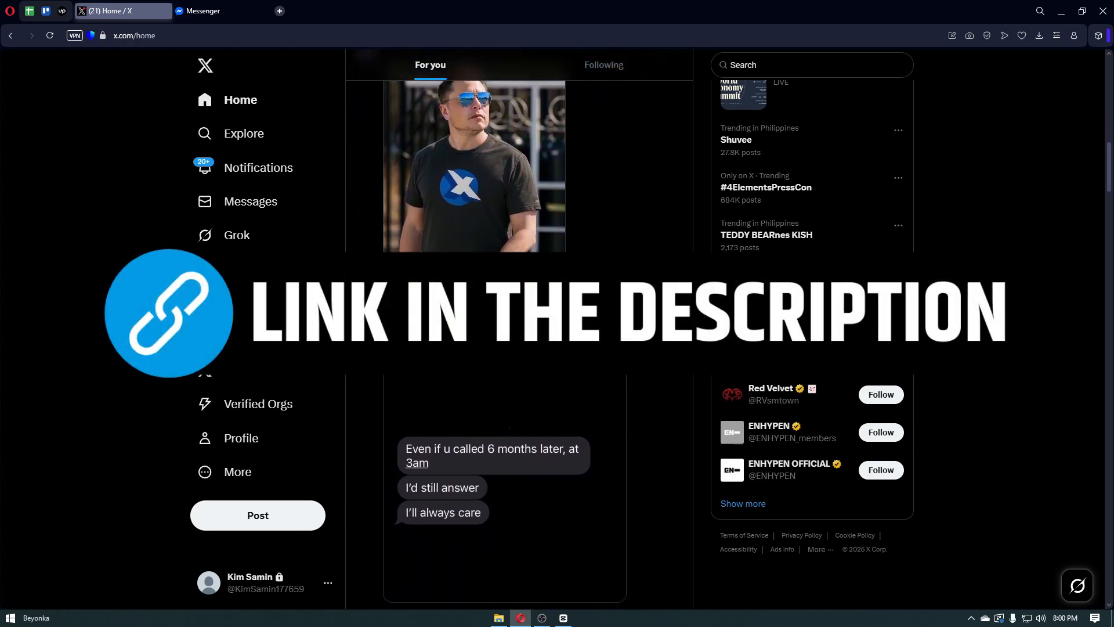
pyautogui.scroll(-1, 969, 349)
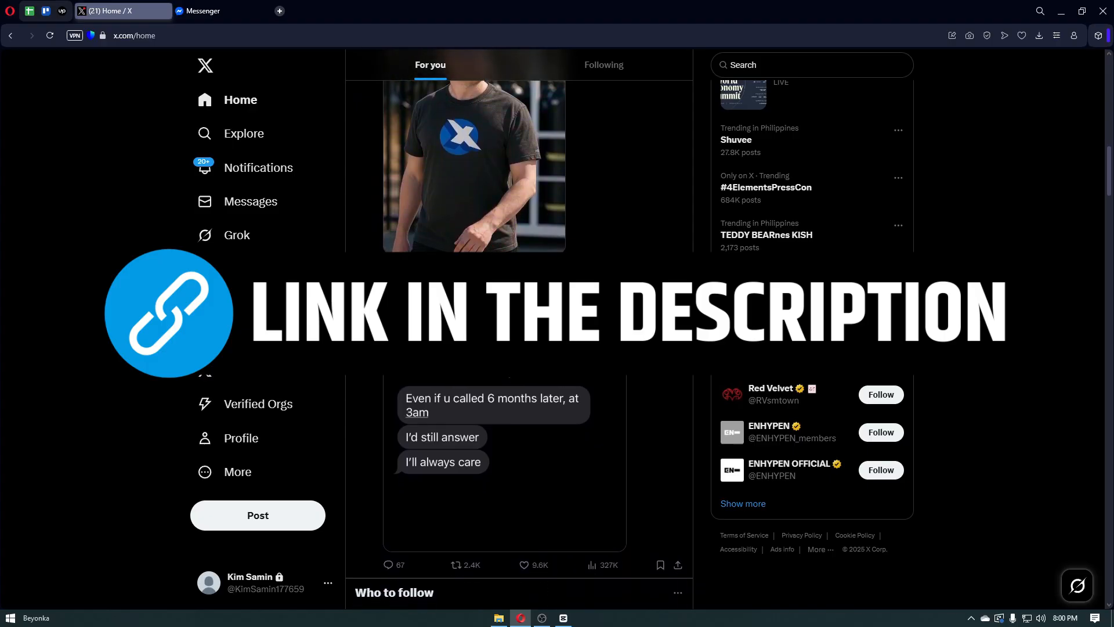
pyautogui.scroll(-1, 969, 349)
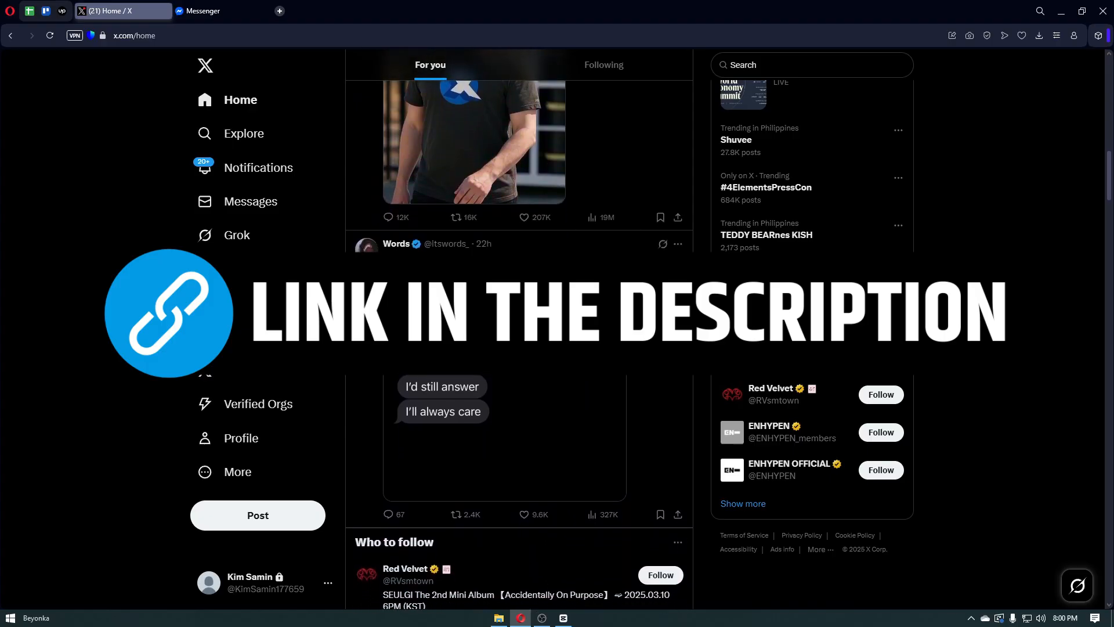
pyautogui.scroll(-1, 969, 349)
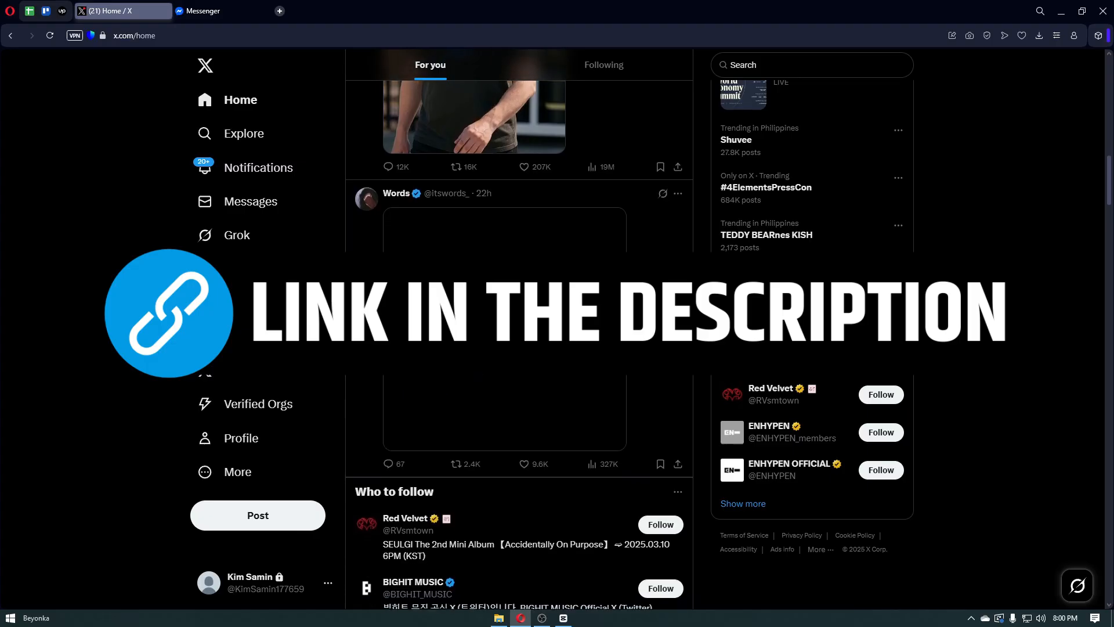
pyautogui.scroll(-1, 519, 348)
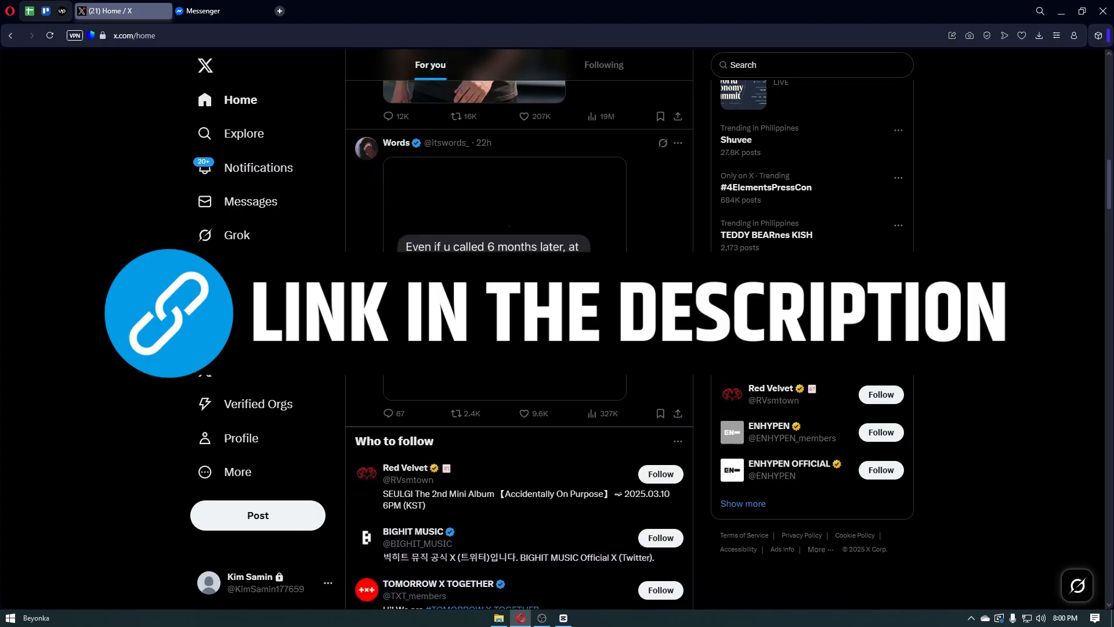
pyautogui.scroll(-1, 519, 348)
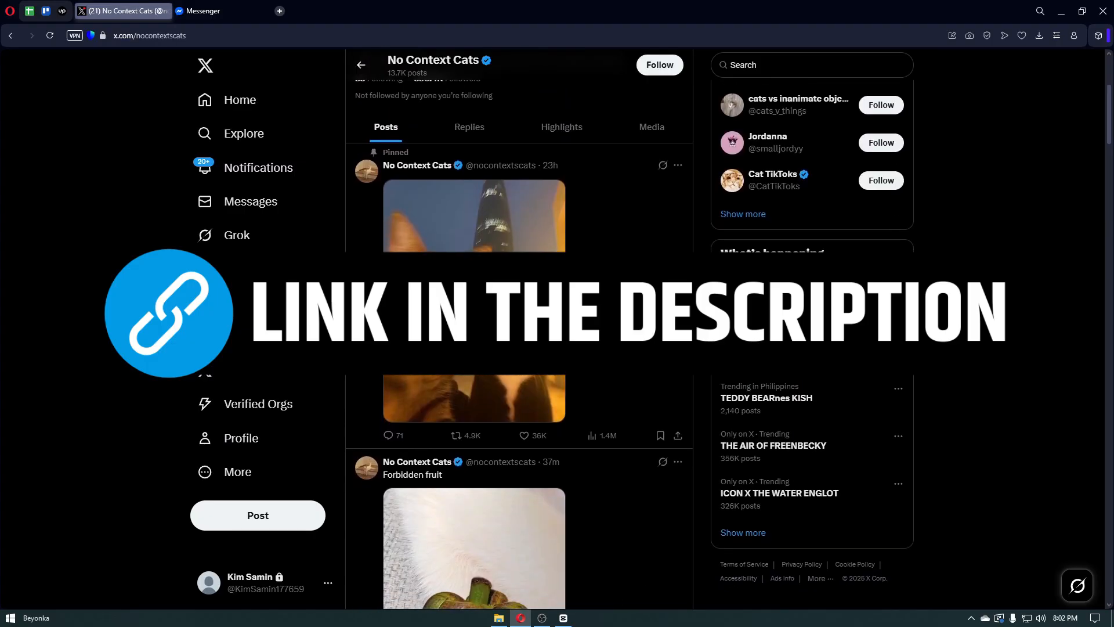
# - Stop the No Context Cats feed from autoscrolling and open a new Speed Dial tab
pyautogui.scroll(-1, 1005, 283)
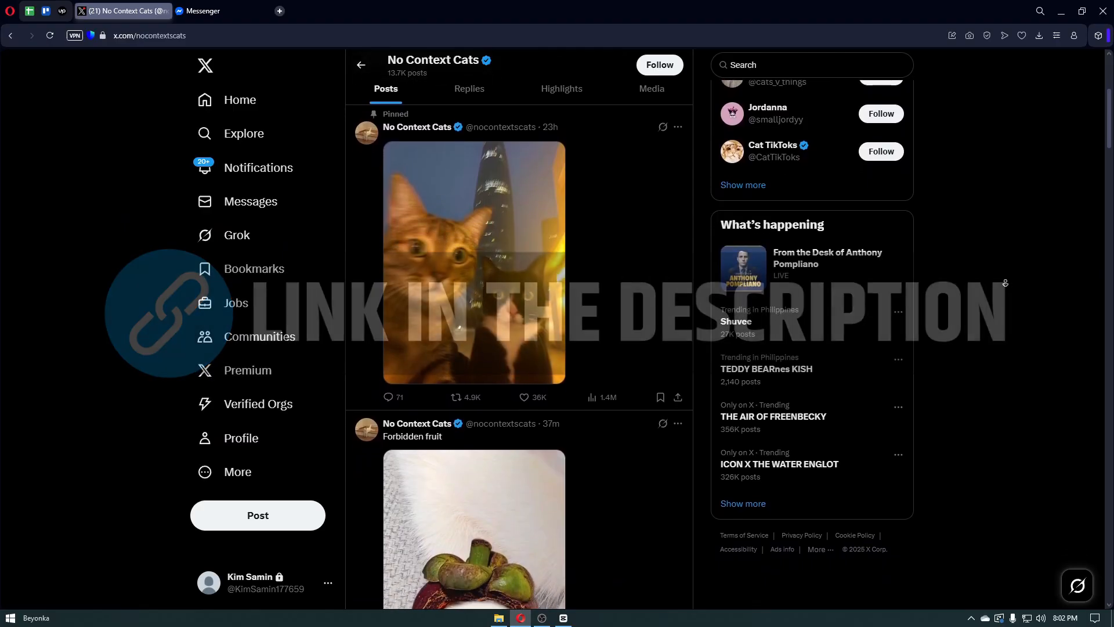
pyautogui.scroll(-1, 1005, 283)
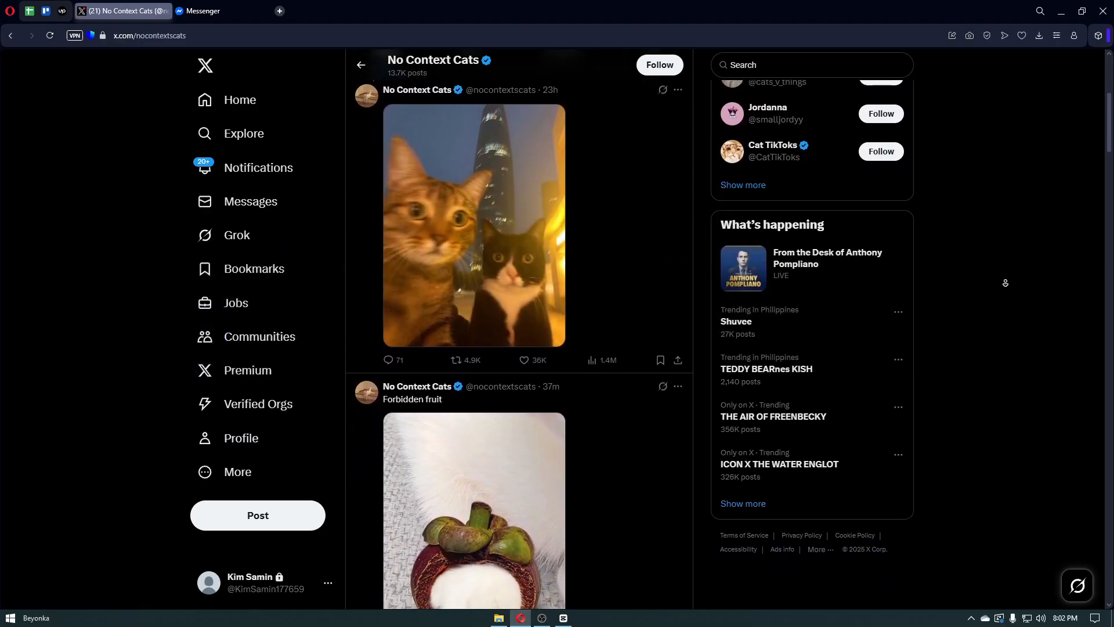
pyautogui.scroll(-1, 1005, 283)
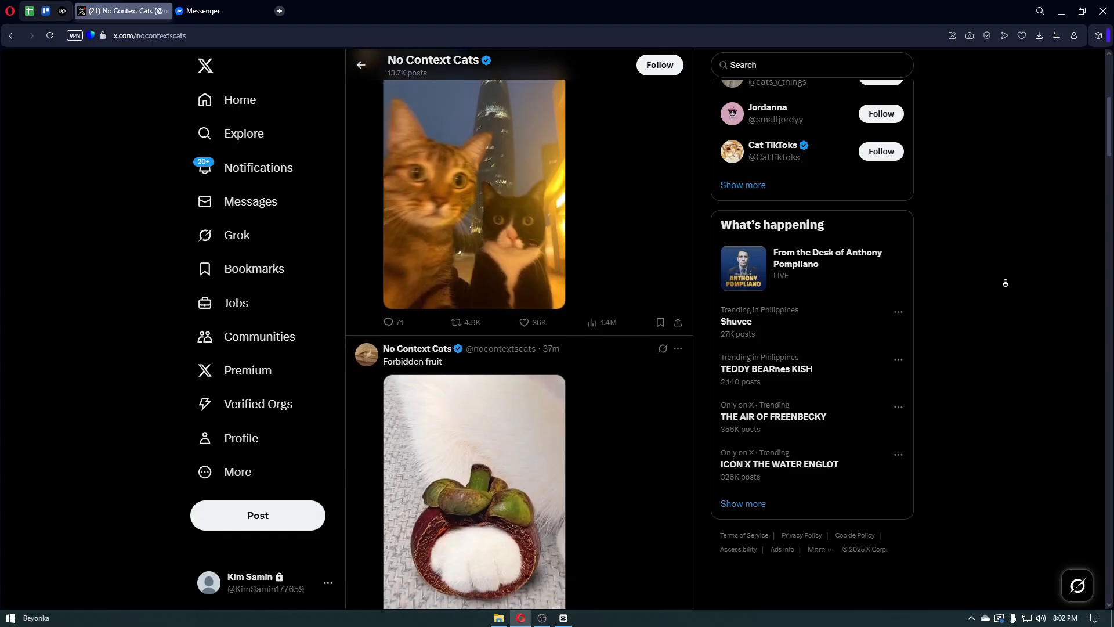
pyautogui.scroll(-1, 1005, 283)
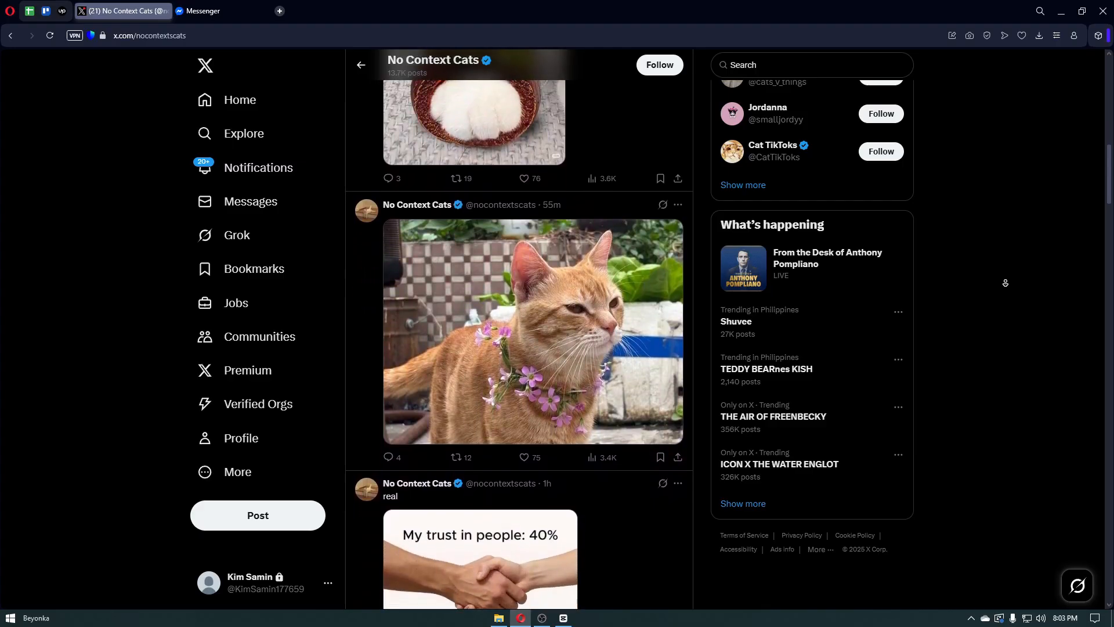
pyautogui.click(1007, 286)
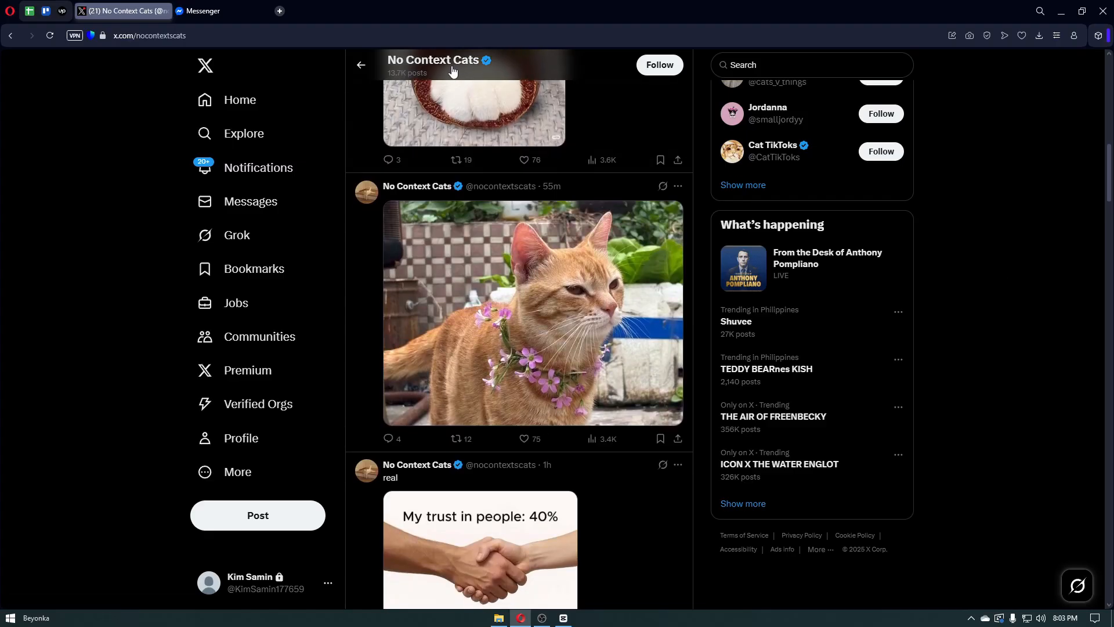
pyautogui.click(279, 11)
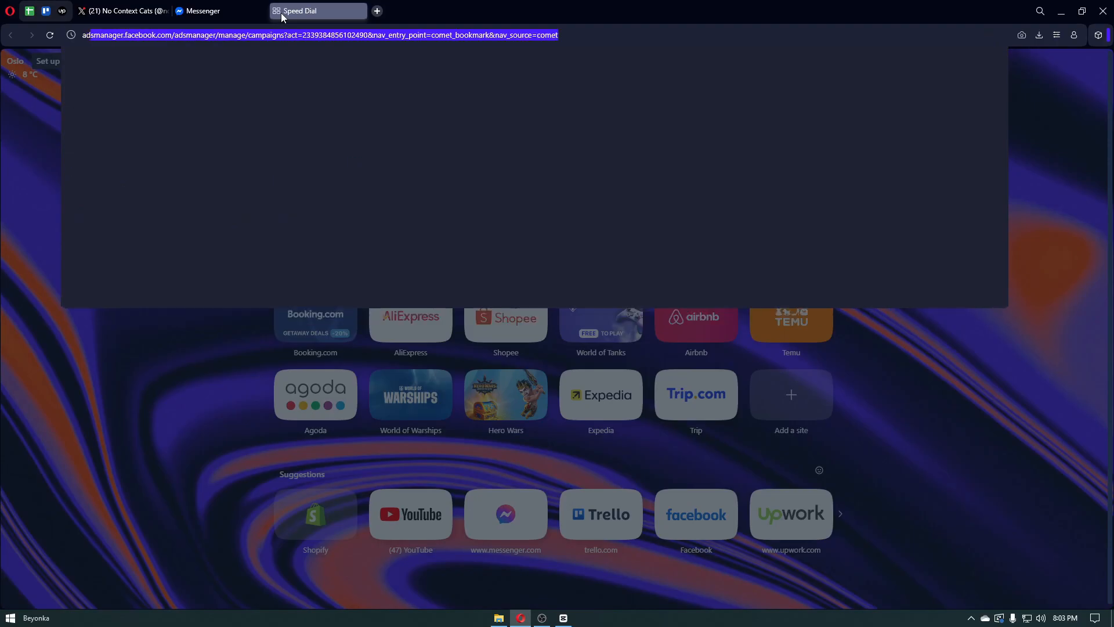
# - Go to ads.twitter.com, fixing the typo, to reach the X Business advertising page
pyautogui.write('ads.tww')
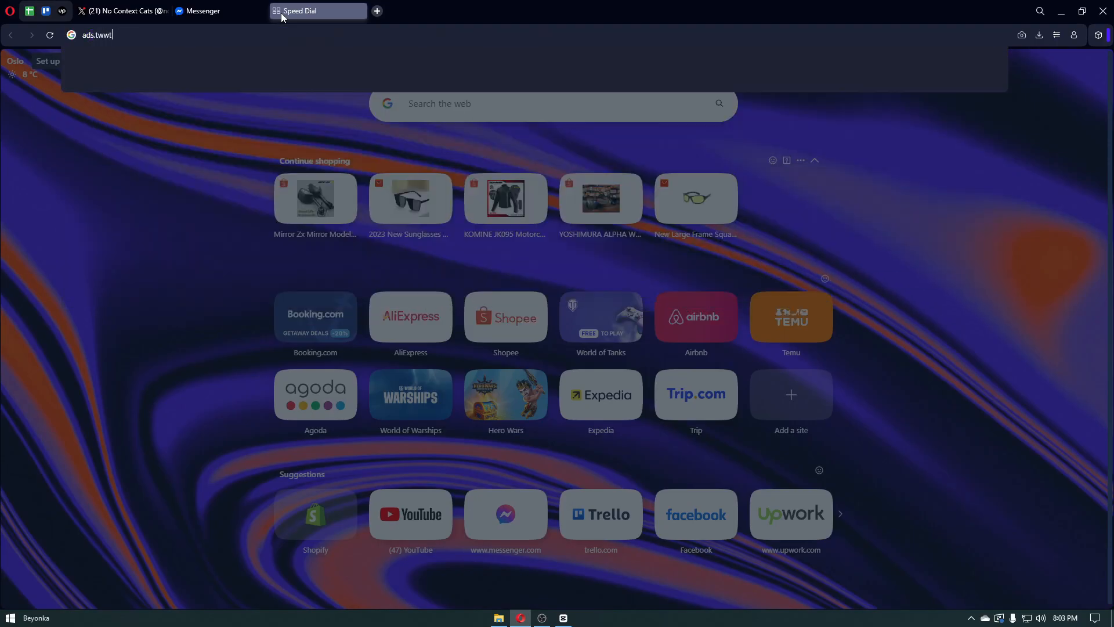
pyautogui.press('BackSpace')
pyautogui.write('itt')
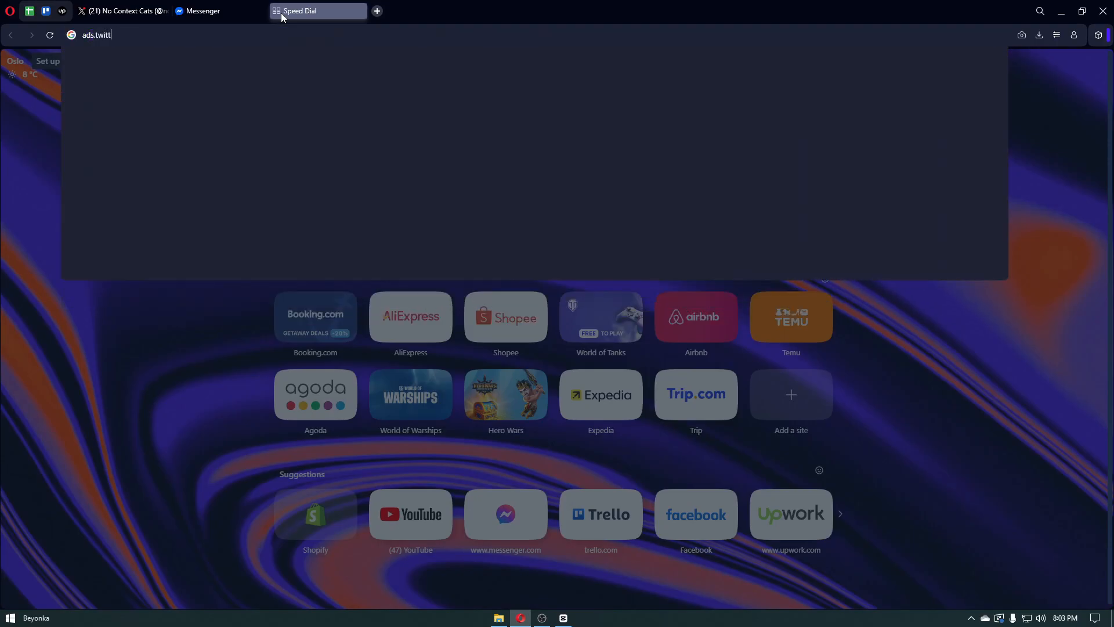
pyautogui.write('er.com')
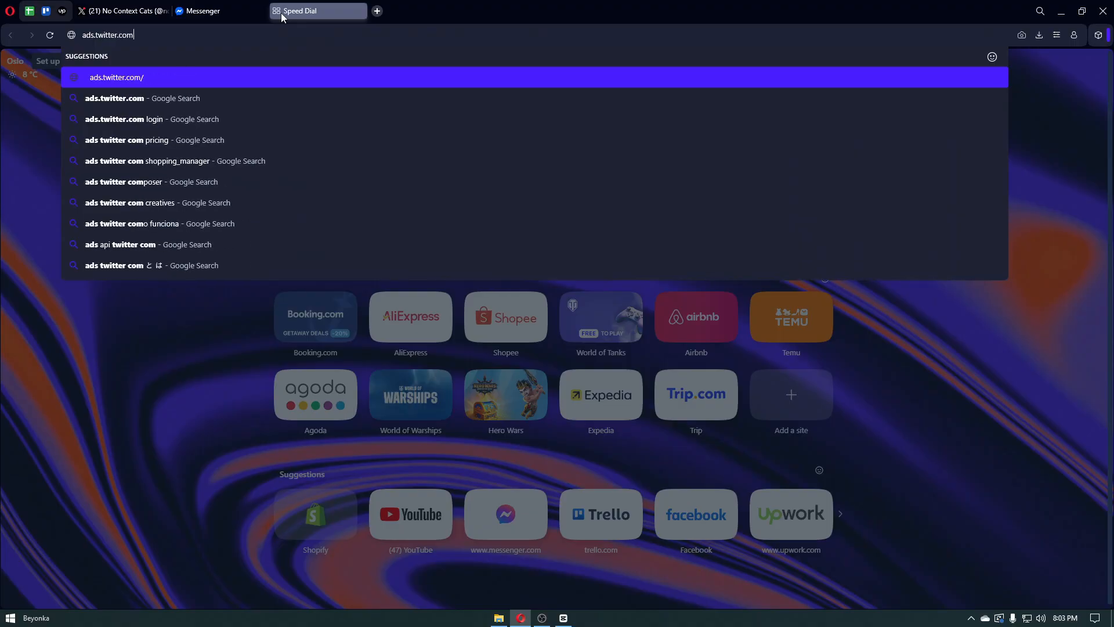
pyautogui.press('Return')
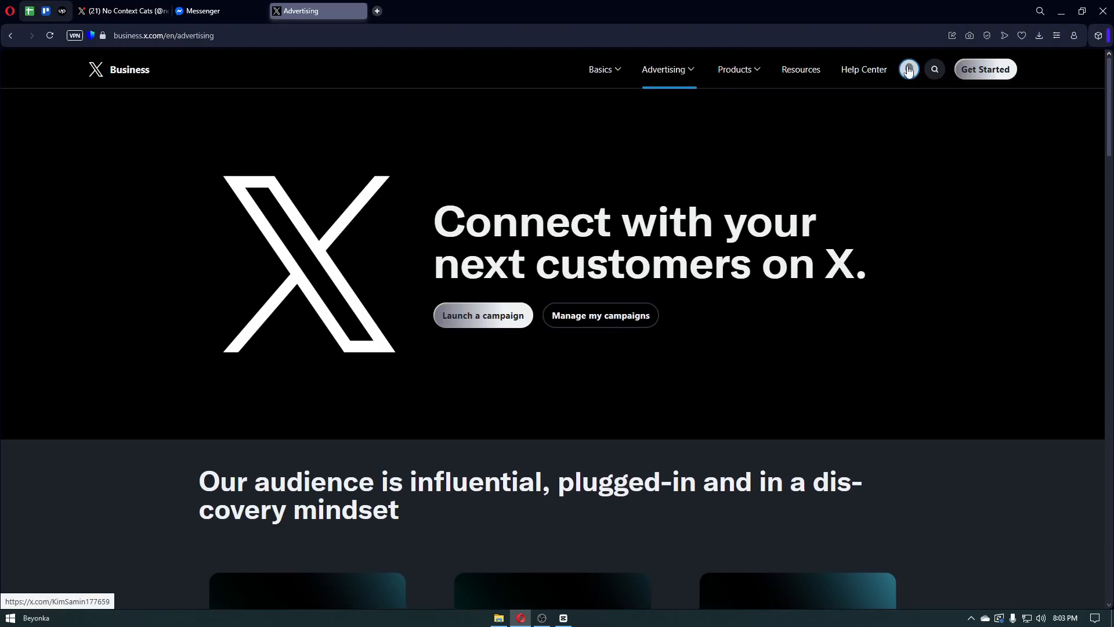
# - Choose Philippines as the account location, with Philippines Time auto-filled, and create the first ad
pyautogui.click(482, 318)
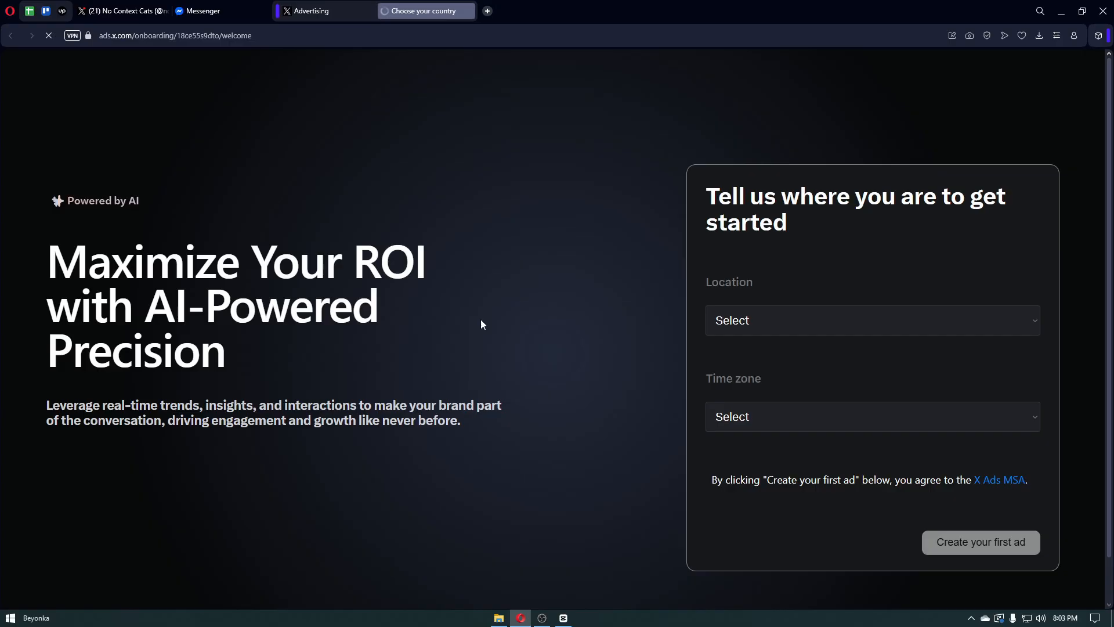
pyautogui.click(776, 328)
pyautogui.scroll(-20, 747, 274)
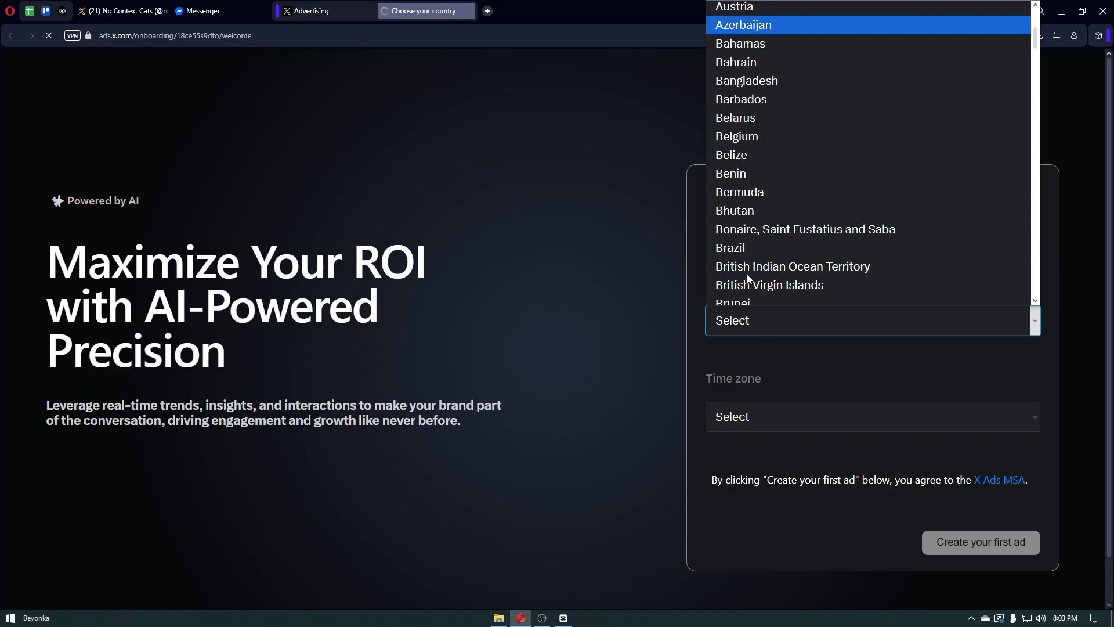
pyautogui.scroll(-20, 746, 274)
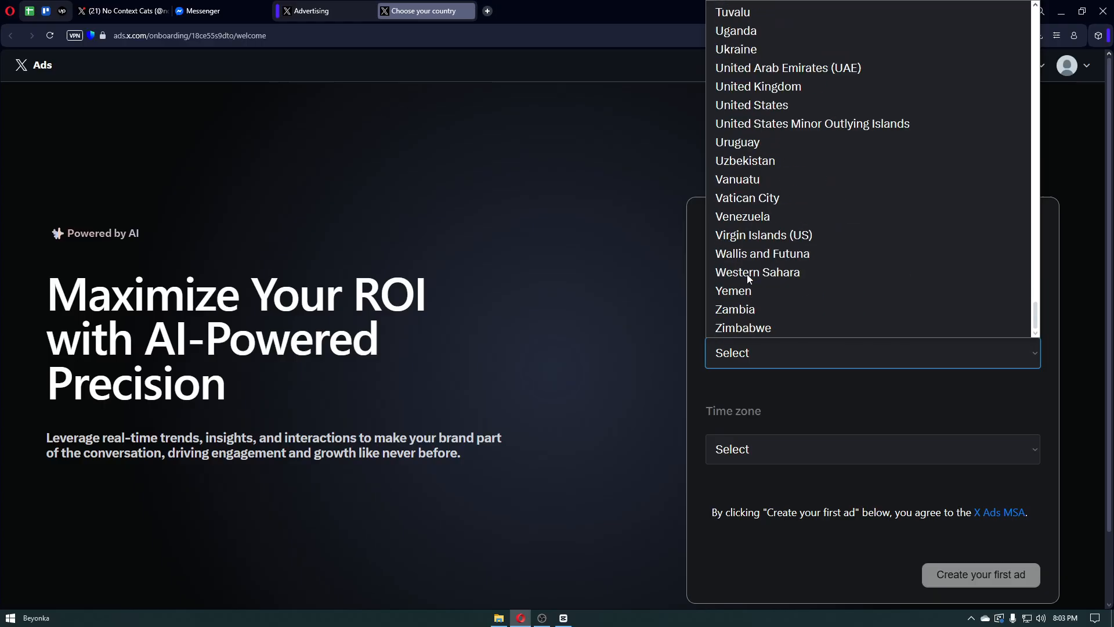
pyautogui.press('p')
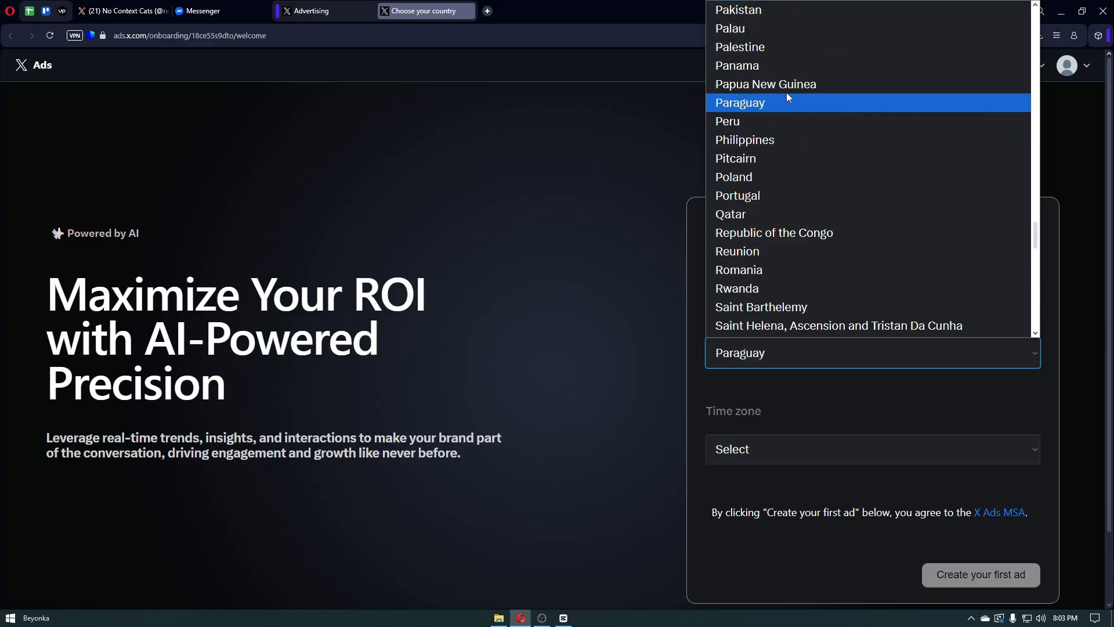
pyautogui.click(774, 140)
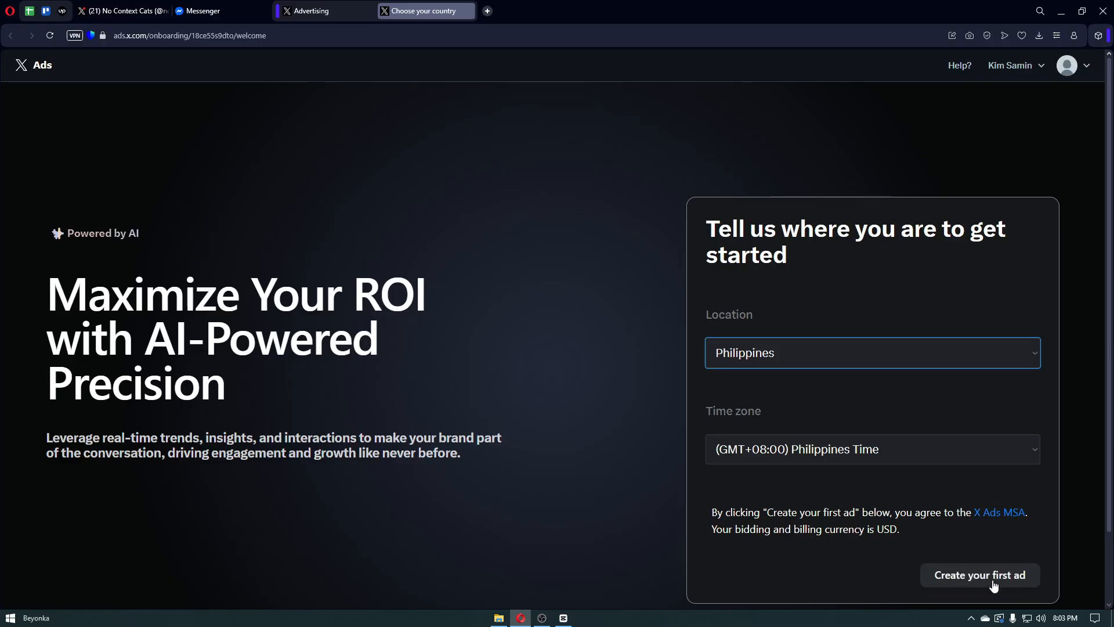
pyautogui.click(983, 580)
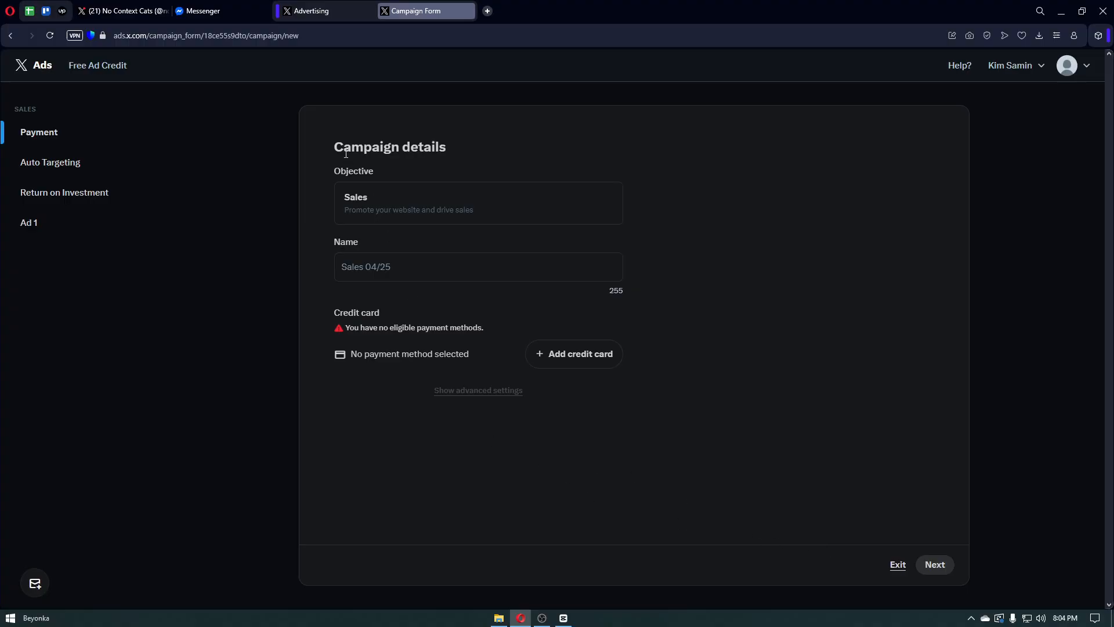
# - Review the Campaign details heading and the Sales objective description on the new campaign form
pyautogui.moveTo(339, 142); pyautogui.dragTo(480, 152)
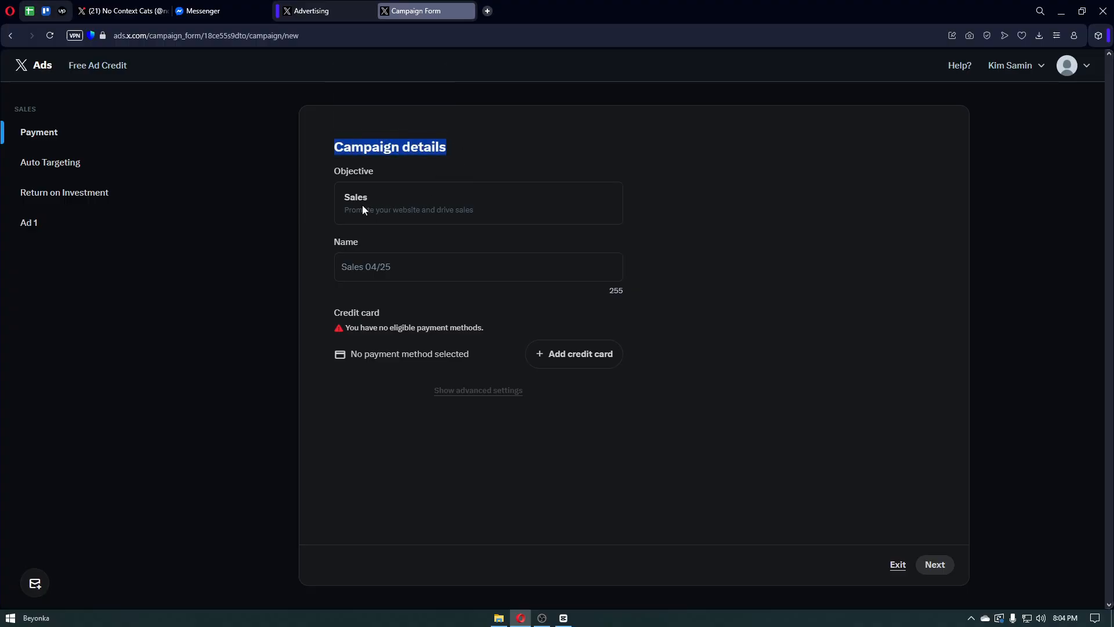
pyautogui.moveTo(348, 197); pyautogui.dragTo(477, 211)
pyautogui.click(477, 211)
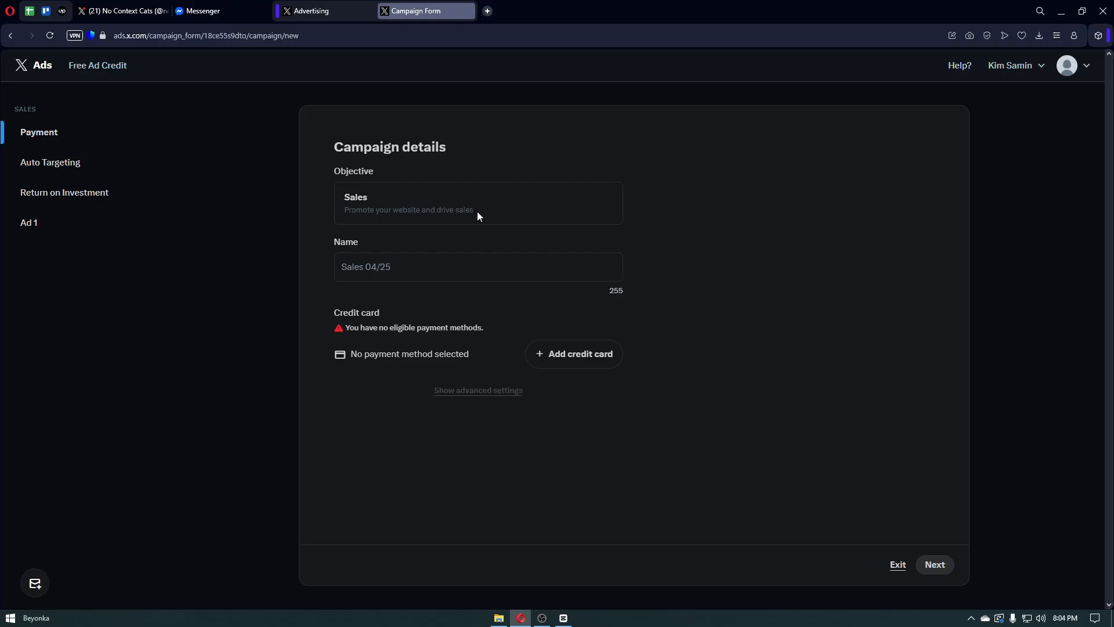
pyautogui.click(357, 277)
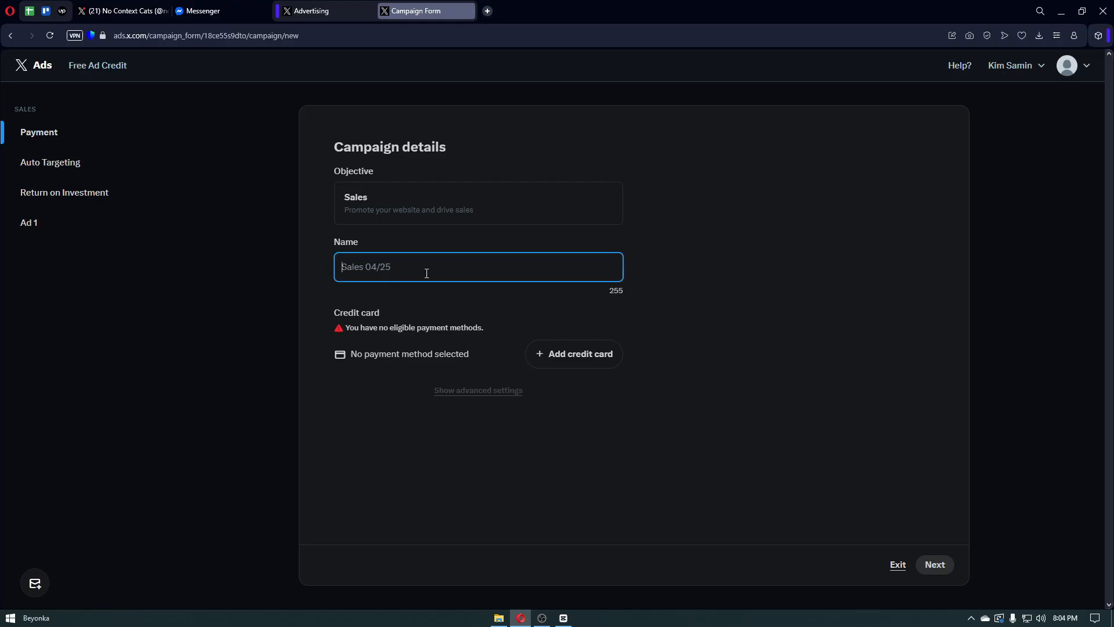
pyautogui.moveTo(338, 316); pyautogui.dragTo(463, 326)
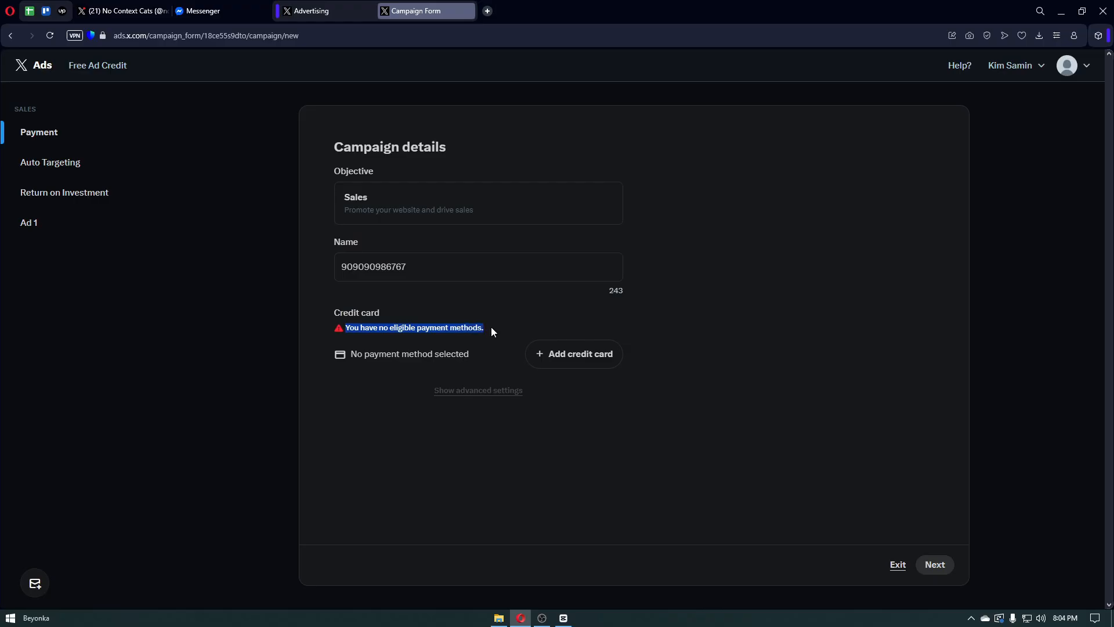
pyautogui.click(504, 351)
pyautogui.click(478, 390)
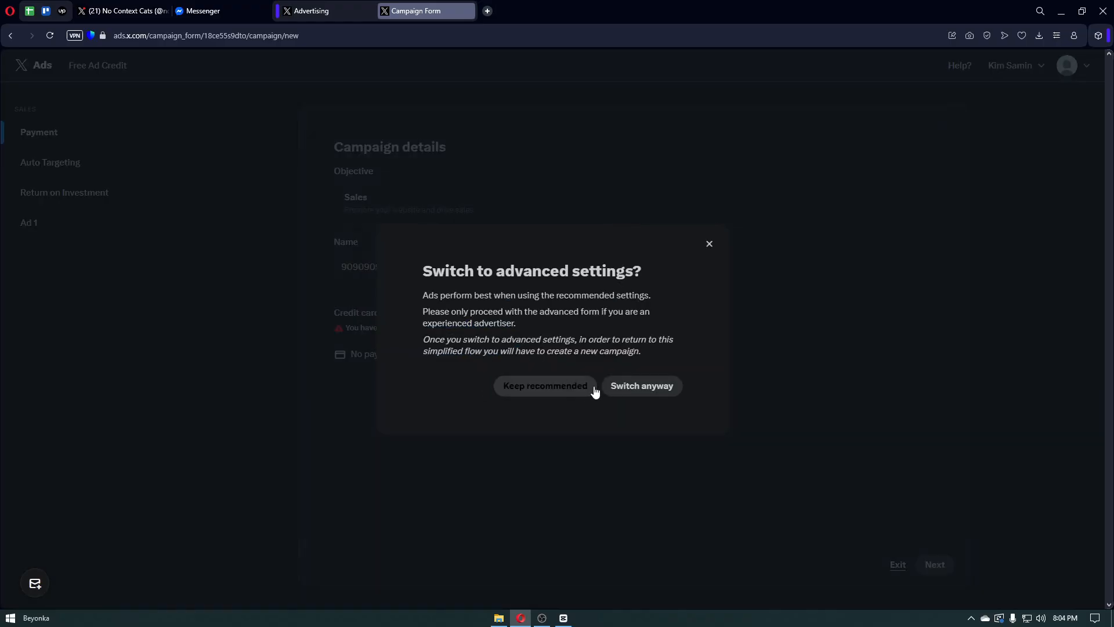
pyautogui.click(709, 243)
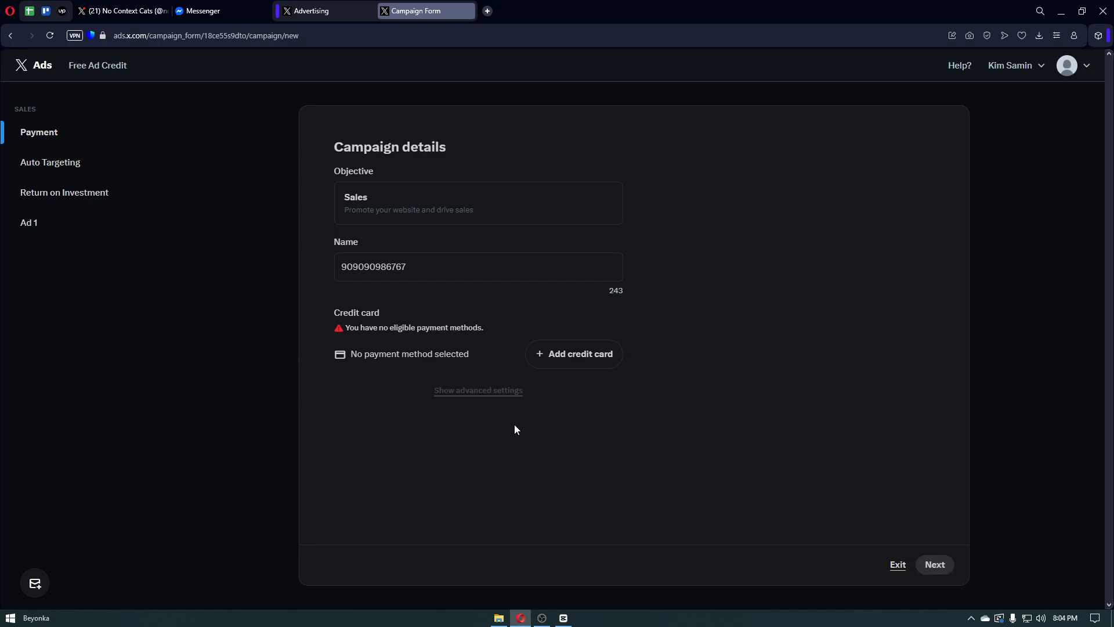
pyautogui.click(497, 391)
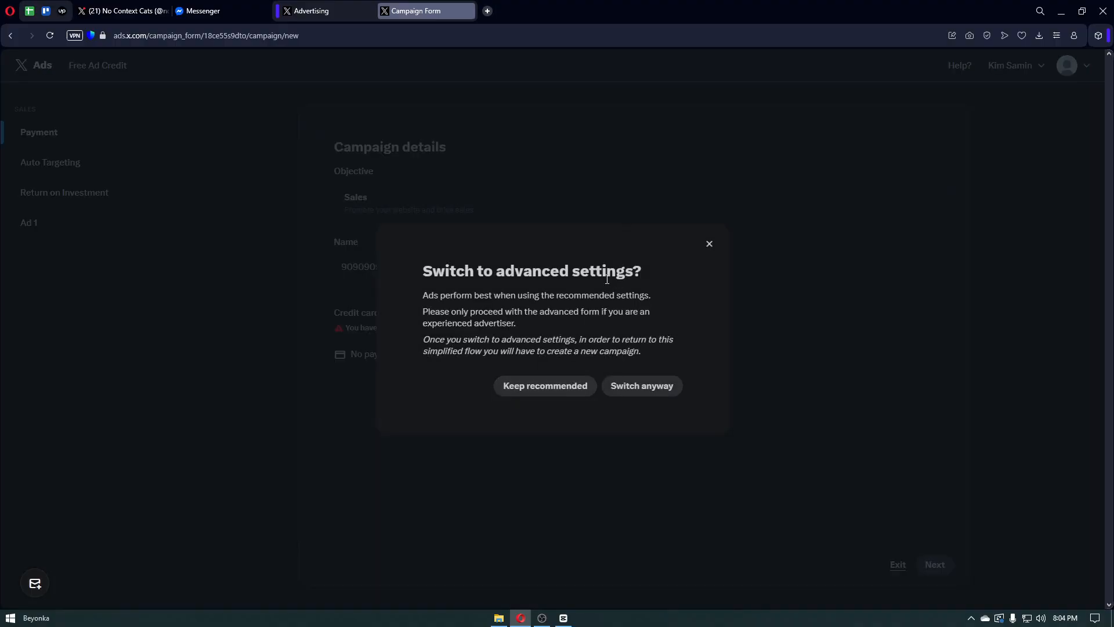
# - Confirm the switch to advanced settings and expand the Advanced section to reveal the campaign spend cap
pyautogui.click(644, 393)
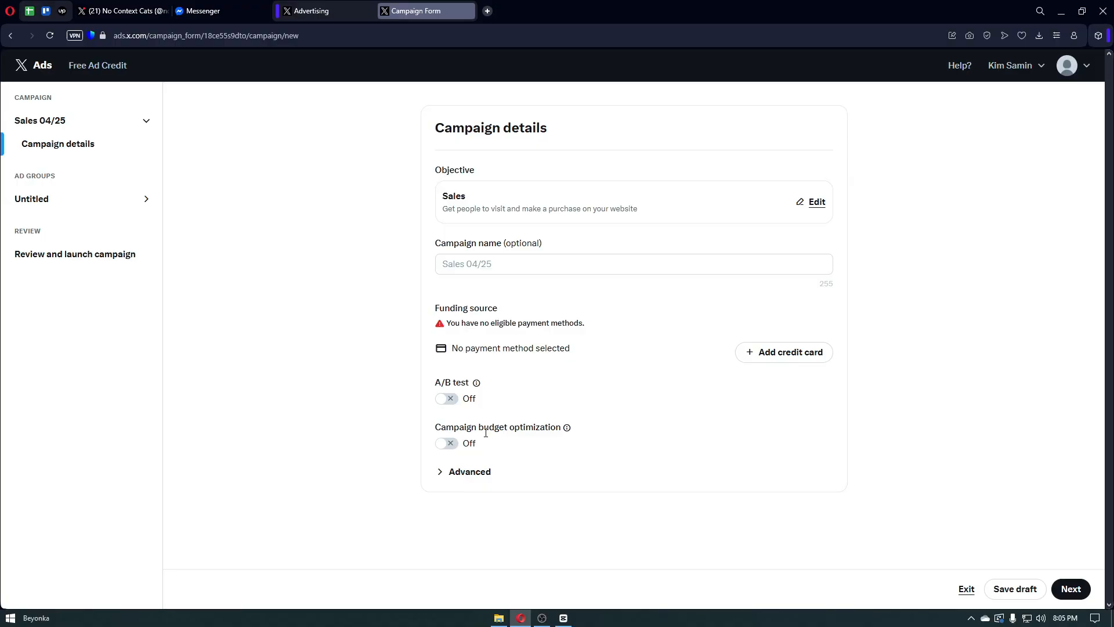
pyautogui.click(471, 474)
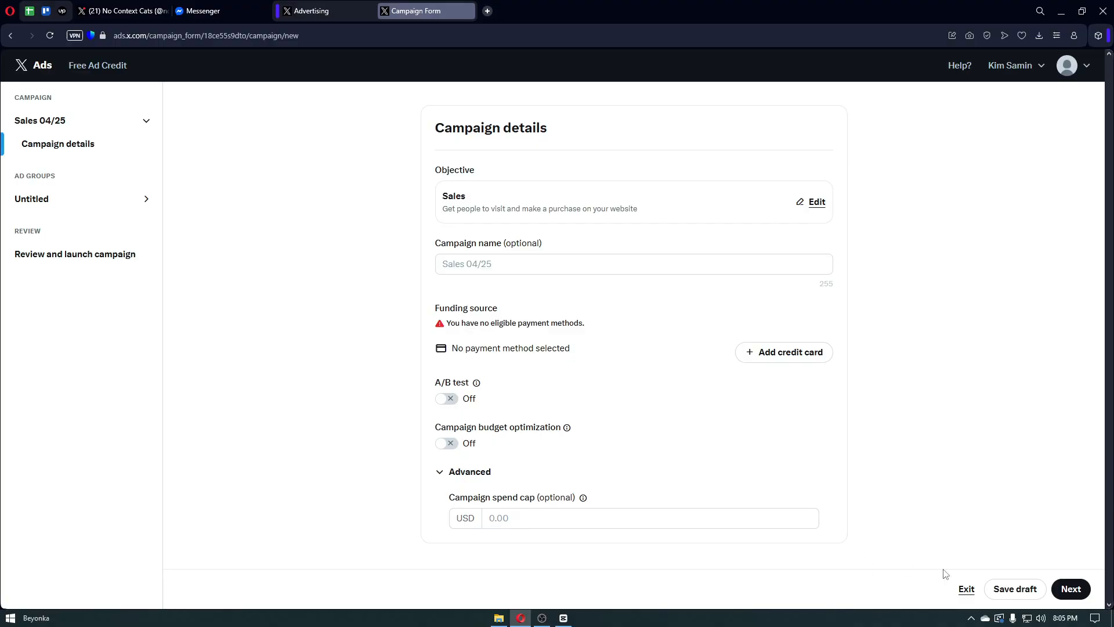
# - Move on to ad group details and look over the name field and the Dynamic product ads info
pyautogui.click(1073, 589)
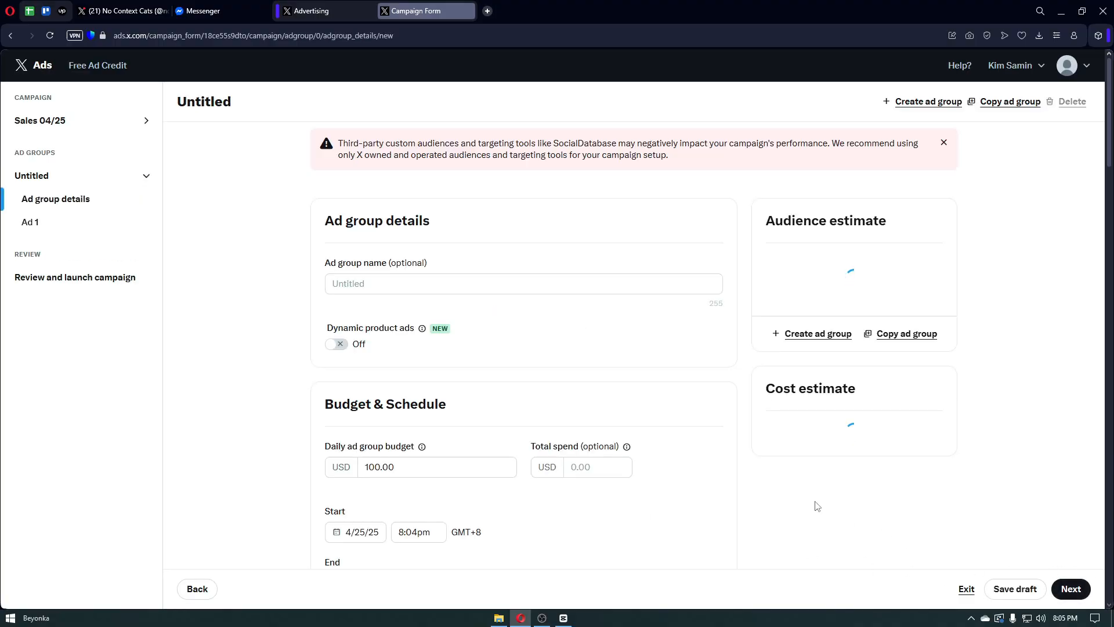
pyautogui.scroll(3, 529, 260)
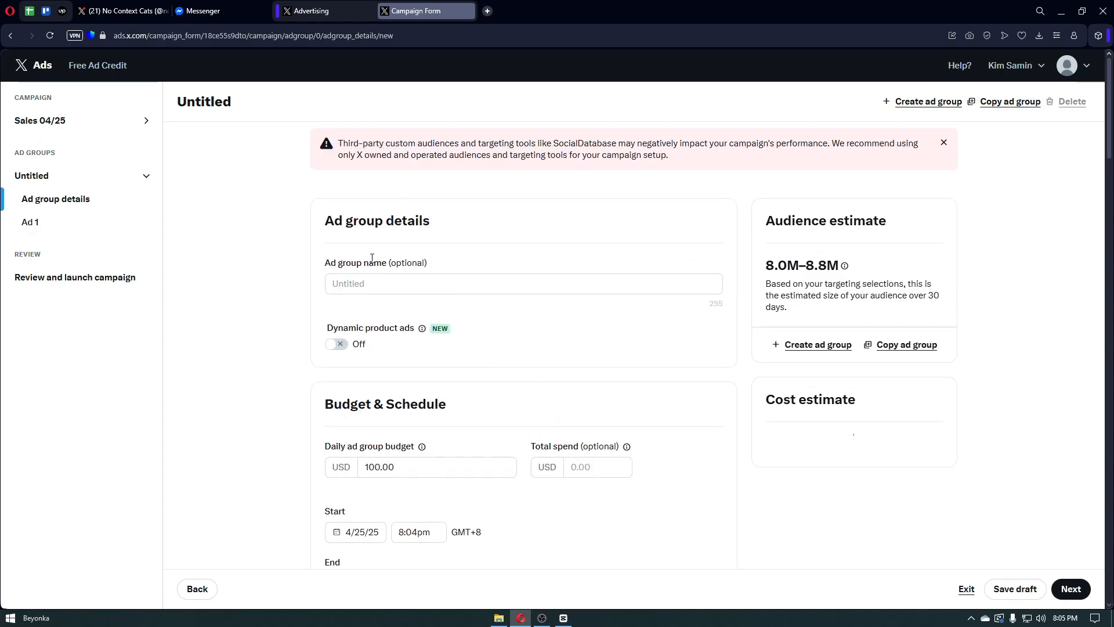
pyautogui.click(474, 286)
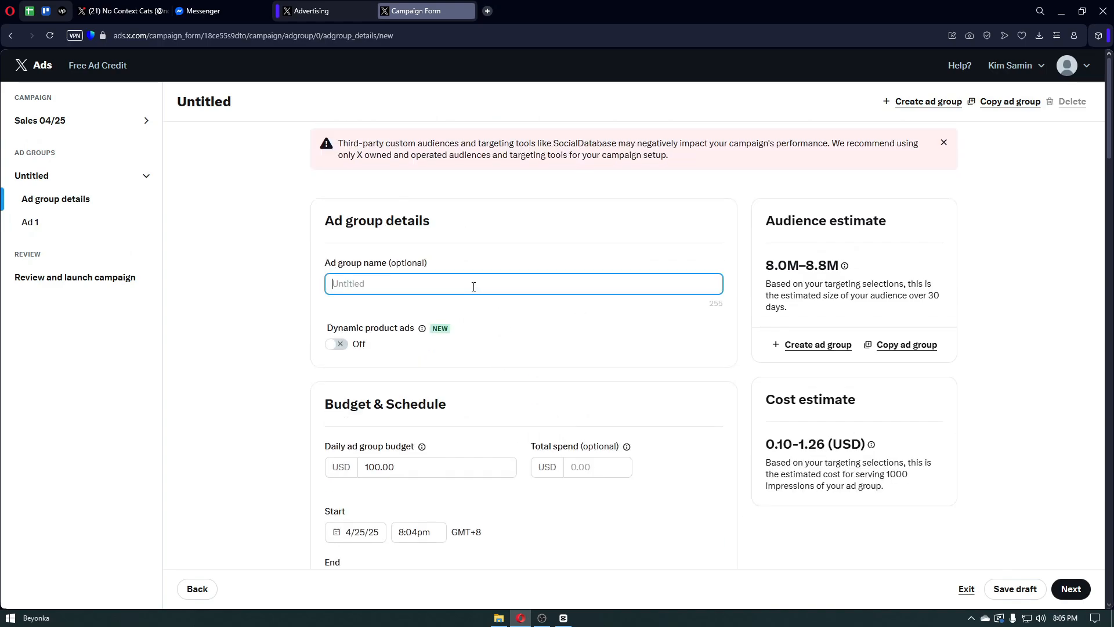
pyautogui.scroll(-1, 400, 277)
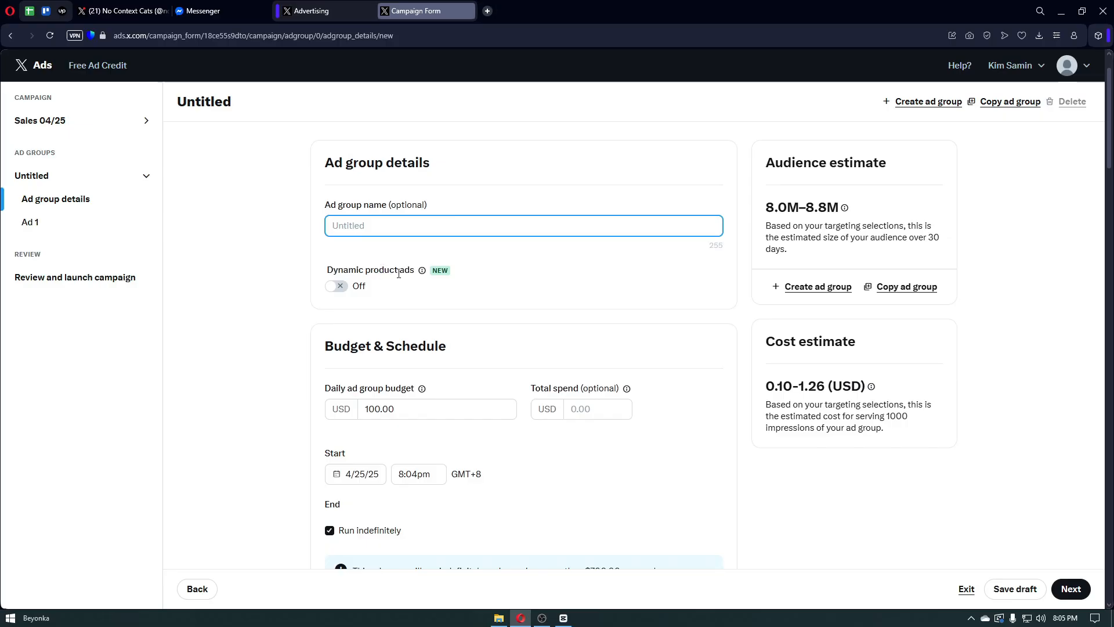
pyautogui.click(422, 272)
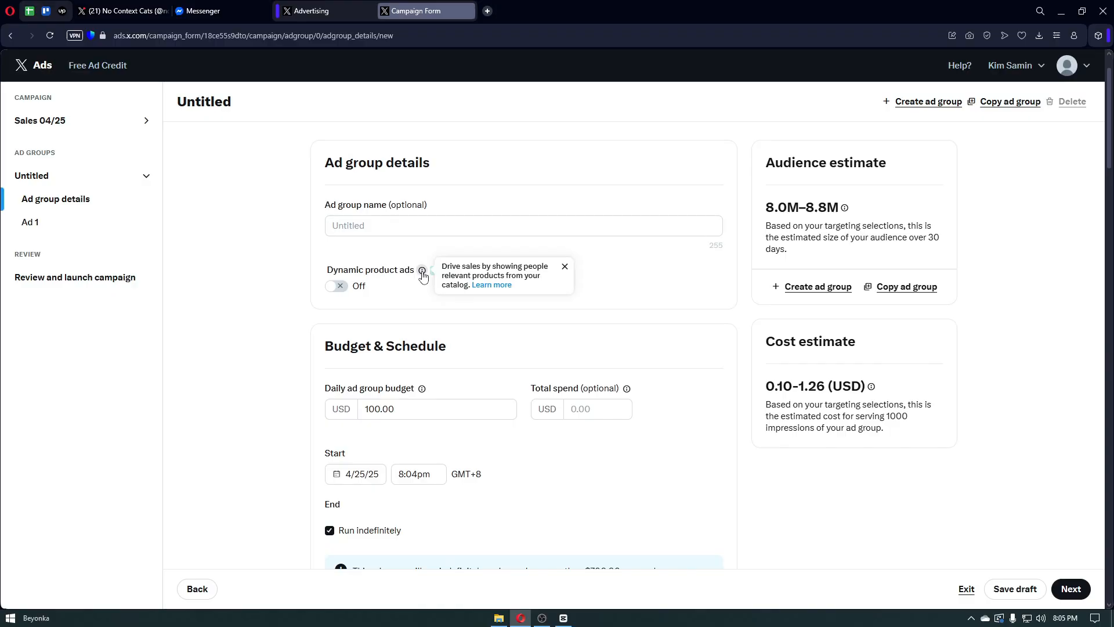
pyautogui.scroll(-3, 423, 277)
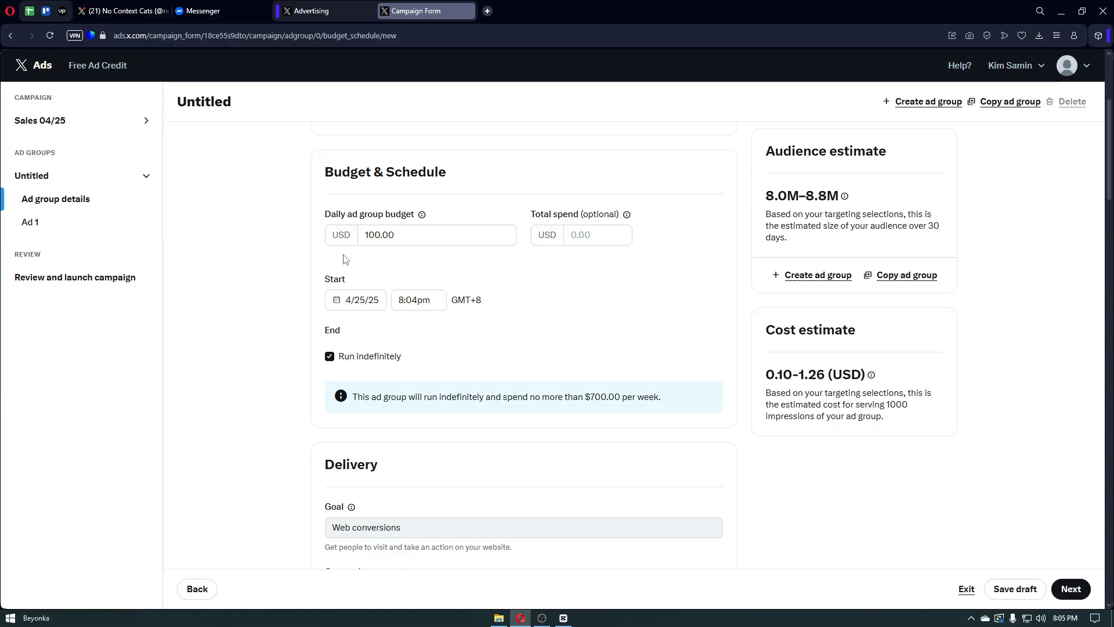
# - Untick Run indefinitely so the ad group ends 5/21/25, then inspect the Web conversions goal
pyautogui.scroll(-1, 348, 301)
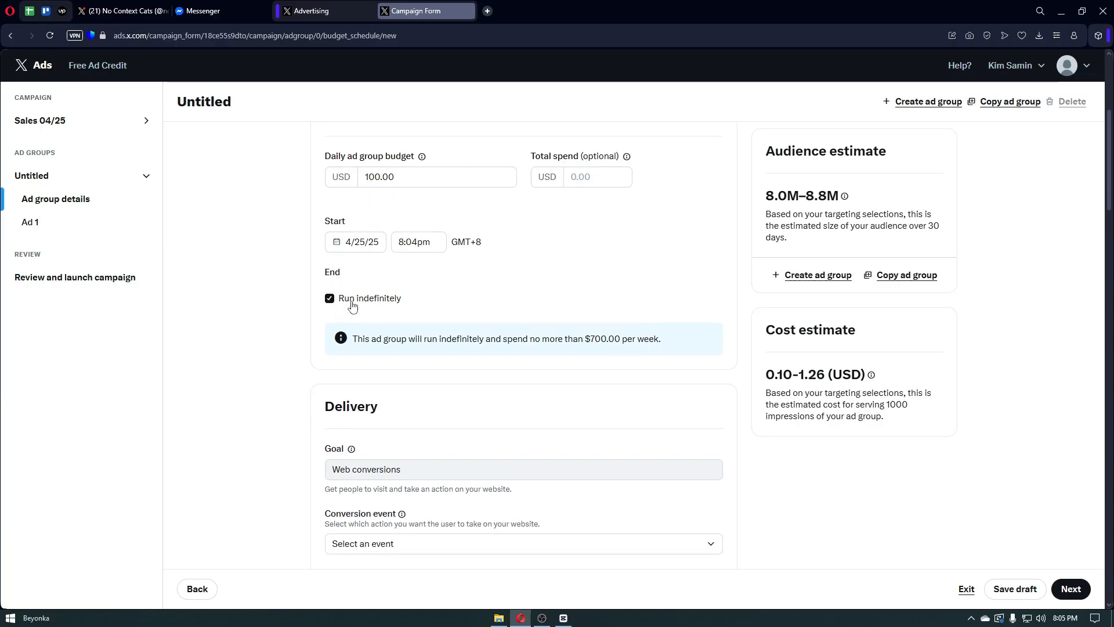
pyautogui.scroll(2, 455, 306)
pyautogui.scroll(-3, 419, 288)
pyautogui.click(330, 236)
pyautogui.scroll(-3, 396, 290)
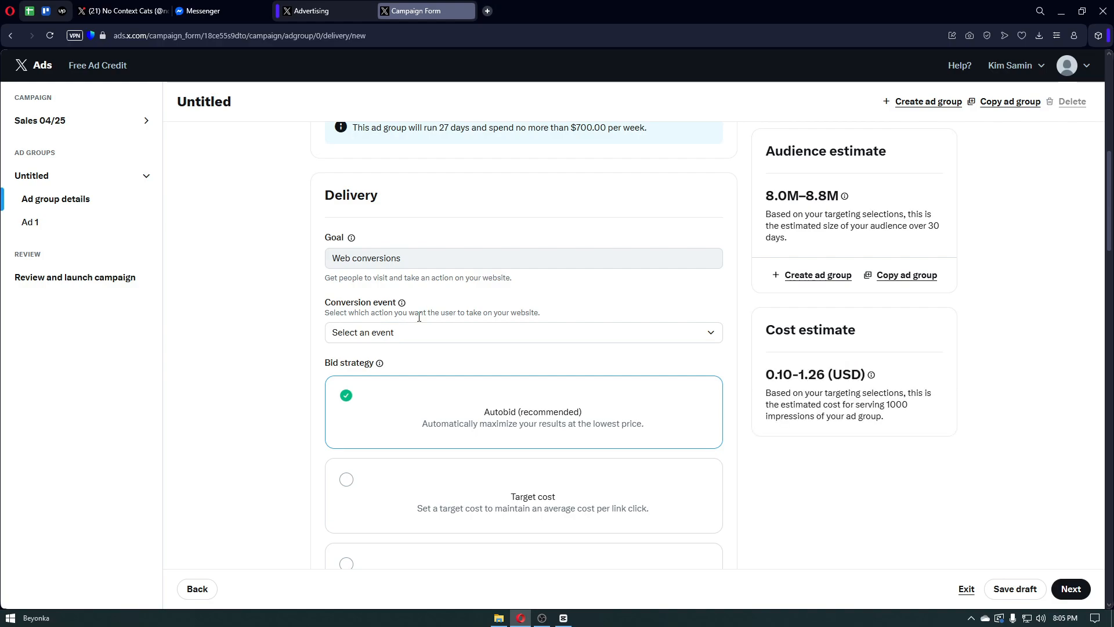
pyautogui.click(457, 257)
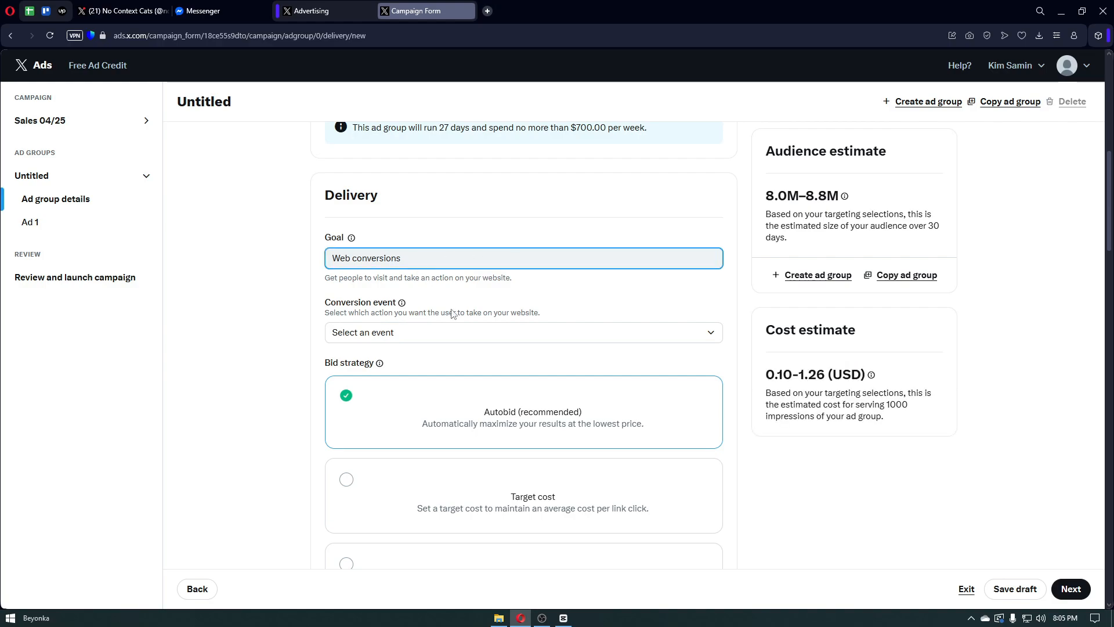
pyautogui.scroll(-1, 453, 314)
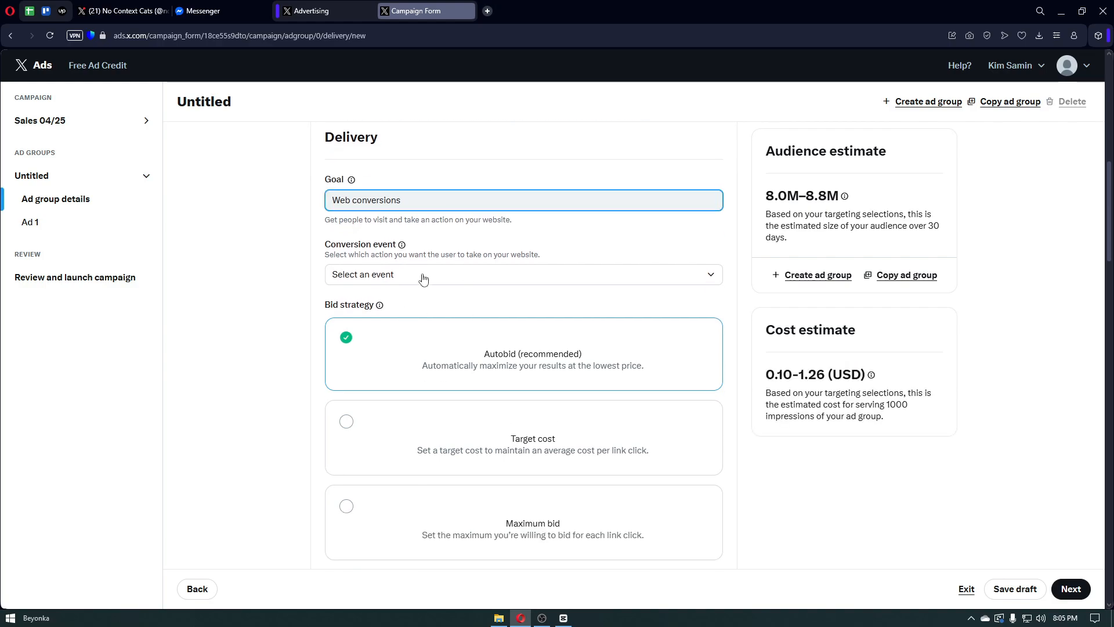
# - Select Purchase Tracker as the conversion event in the ad group's Delivery section
pyautogui.click(423, 279)
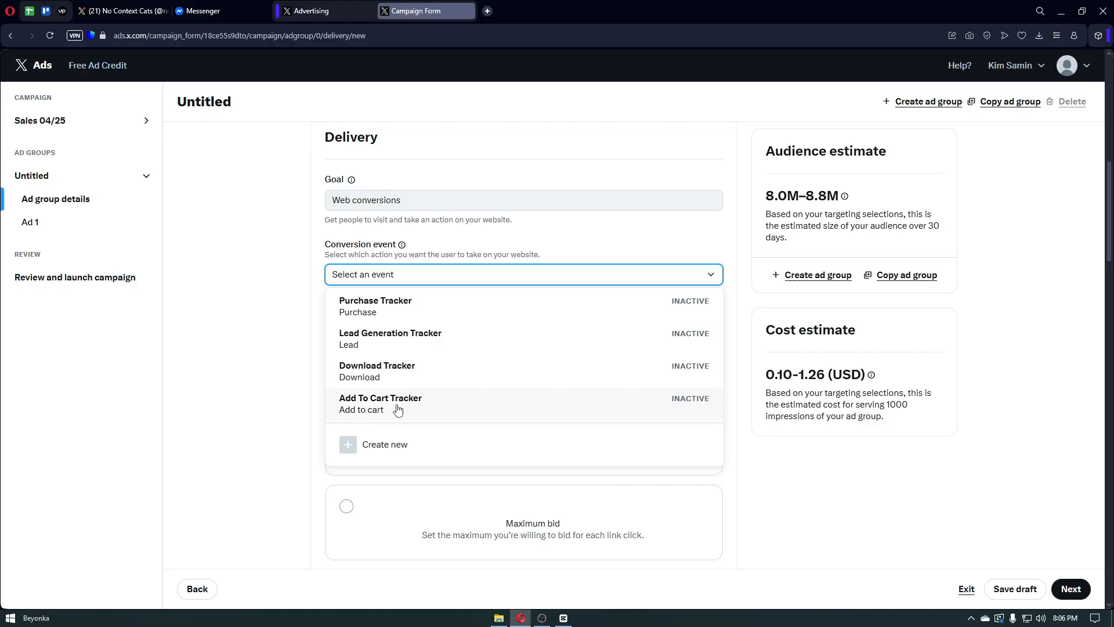
pyautogui.click(296, 403)
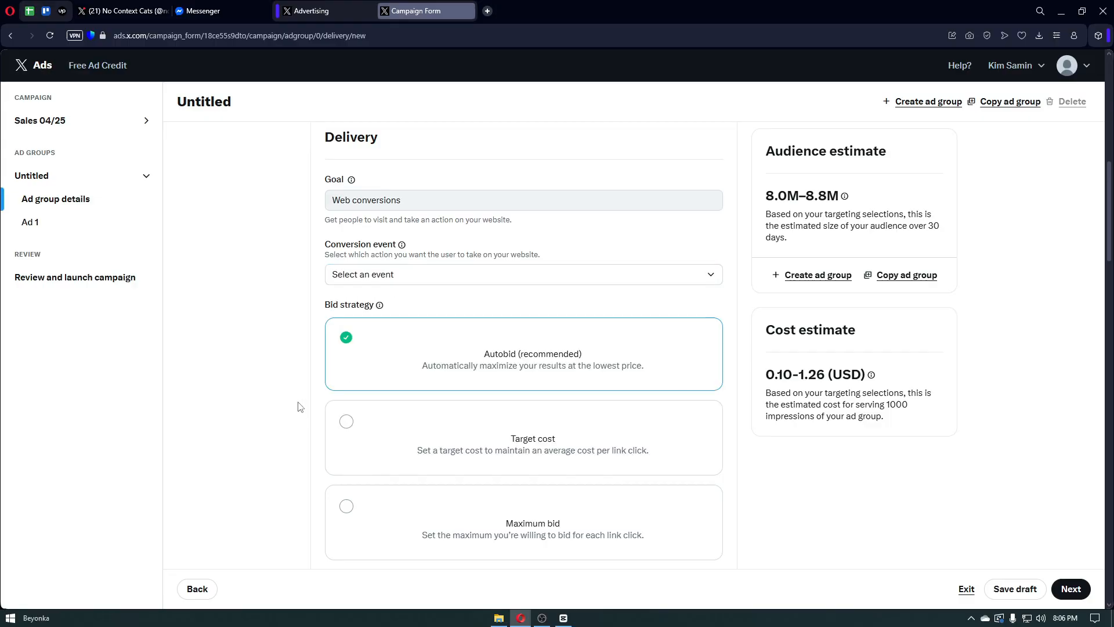
pyautogui.scroll(-2, 299, 405)
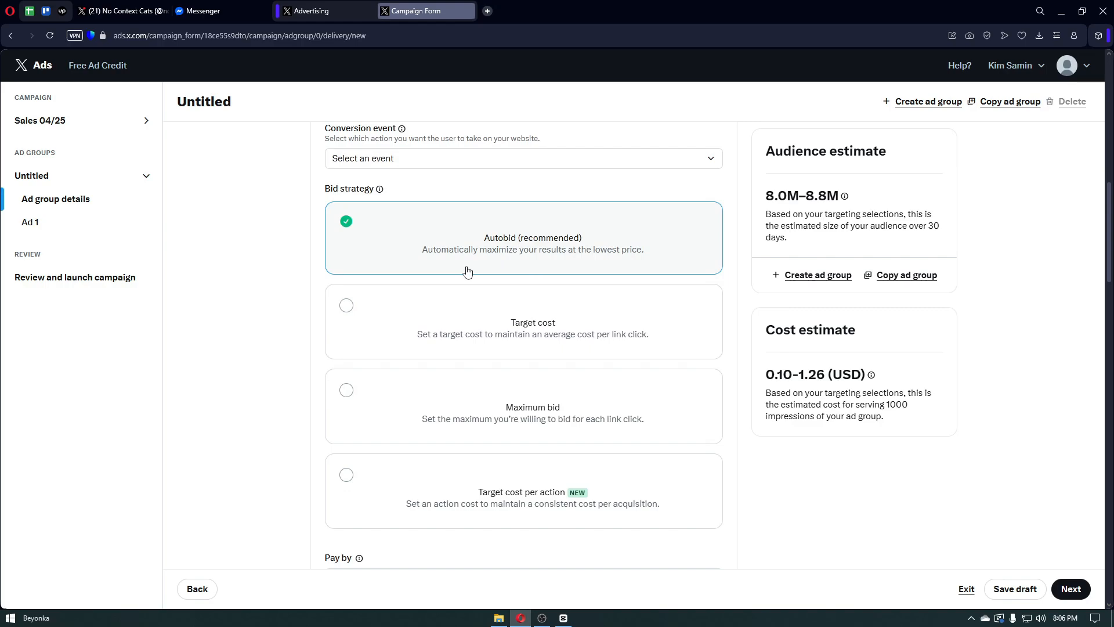
pyautogui.scroll(-1, 468, 272)
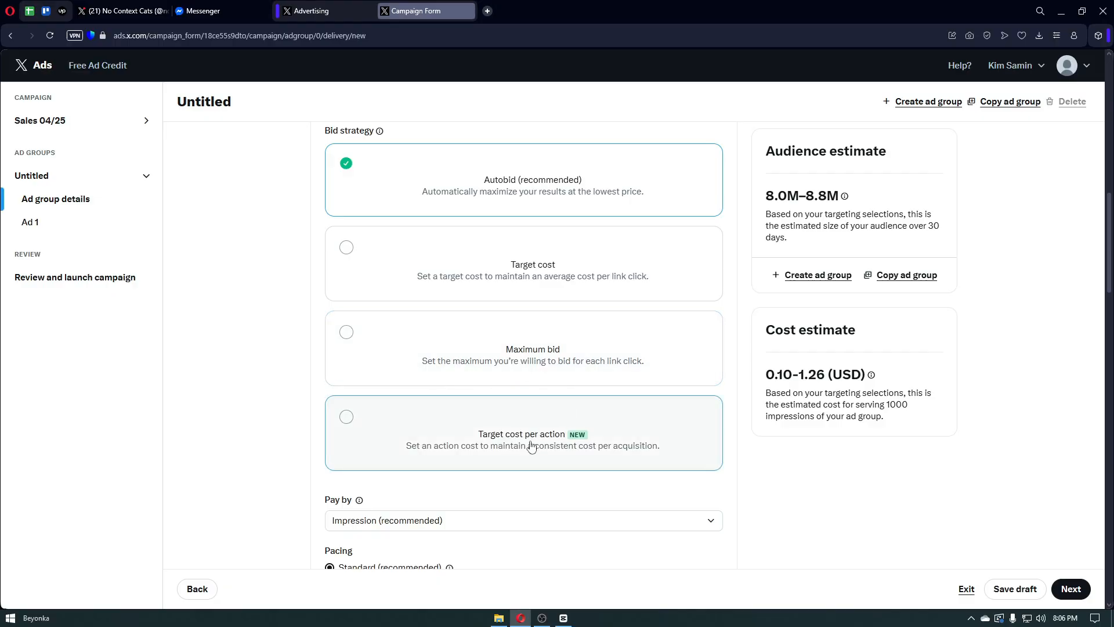
pyautogui.scroll(-1, 530, 446)
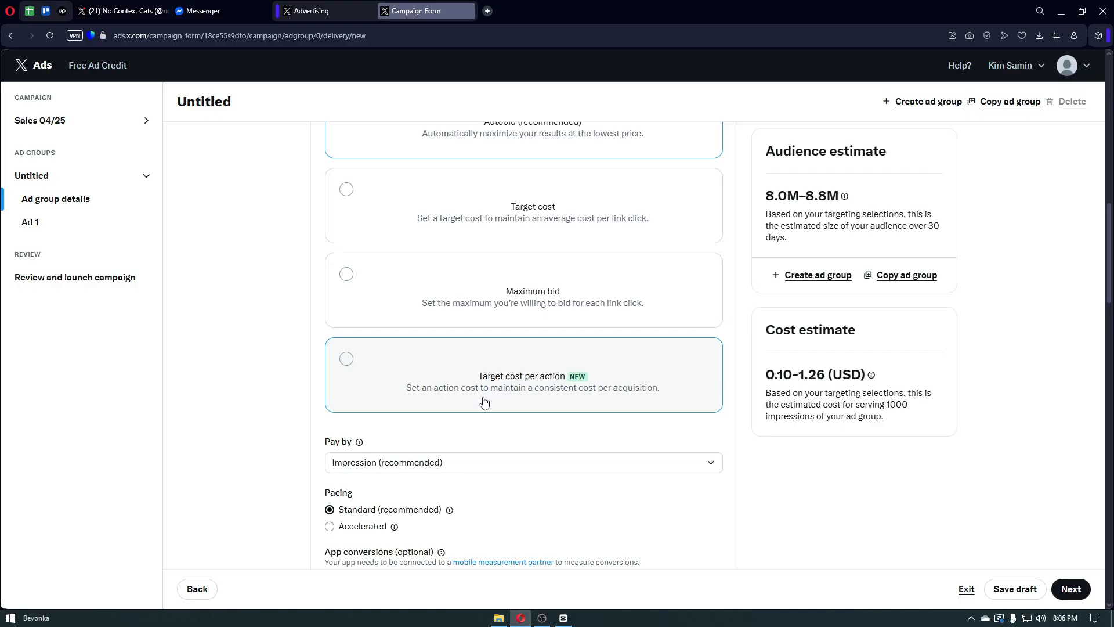
pyautogui.scroll(4, 562, 401)
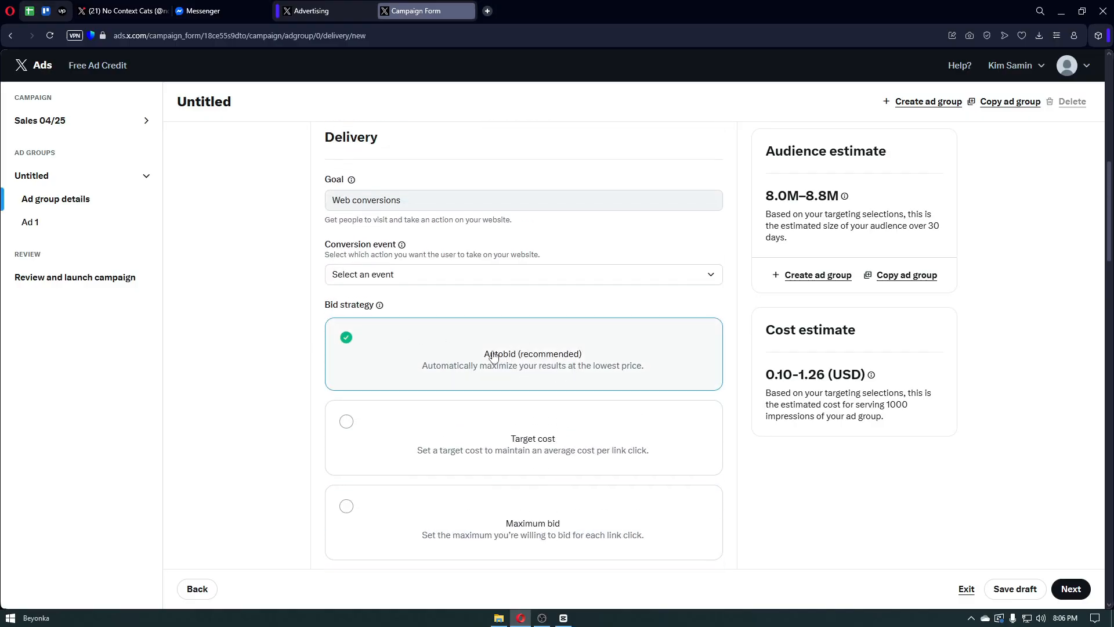
pyautogui.click(462, 278)
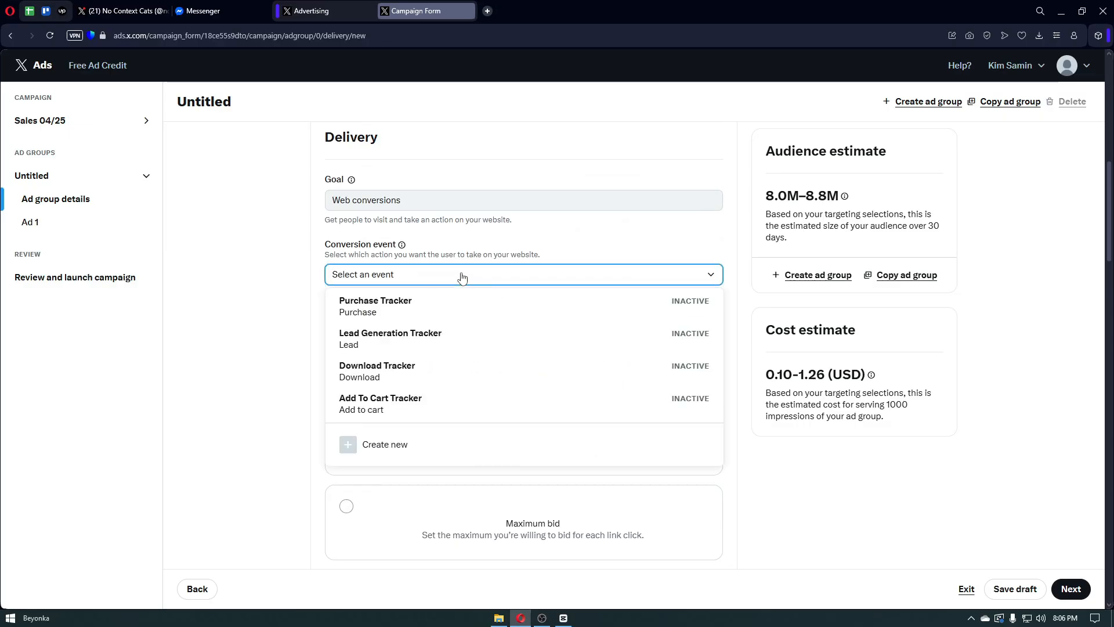
pyautogui.click(472, 303)
pyautogui.scroll(-4, 473, 310)
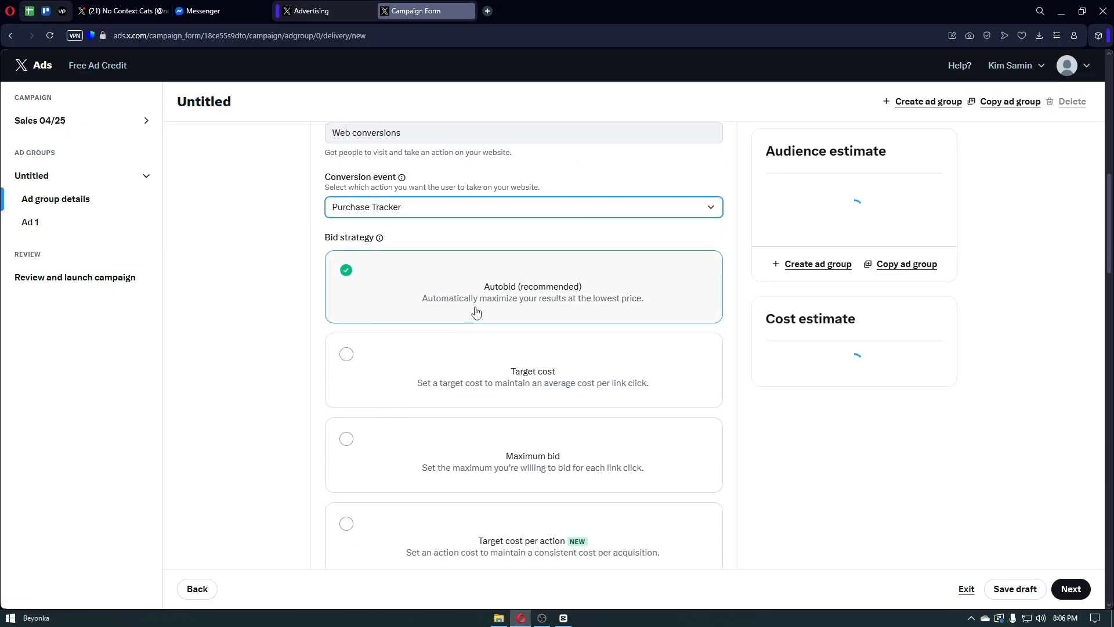
pyautogui.scroll(-4, 476, 314)
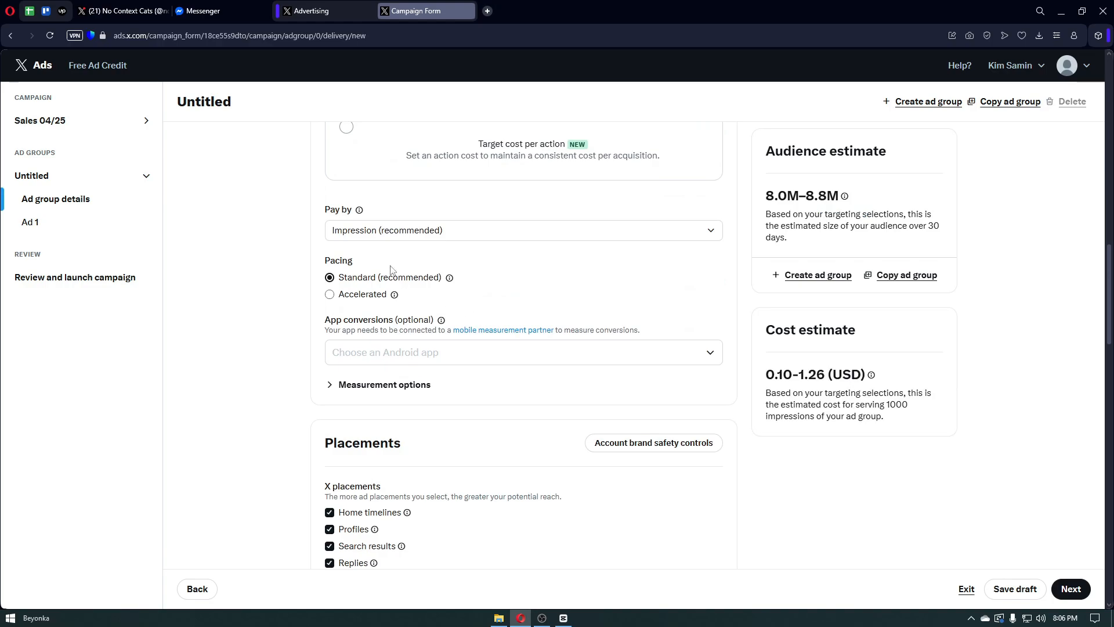
pyautogui.click(385, 235)
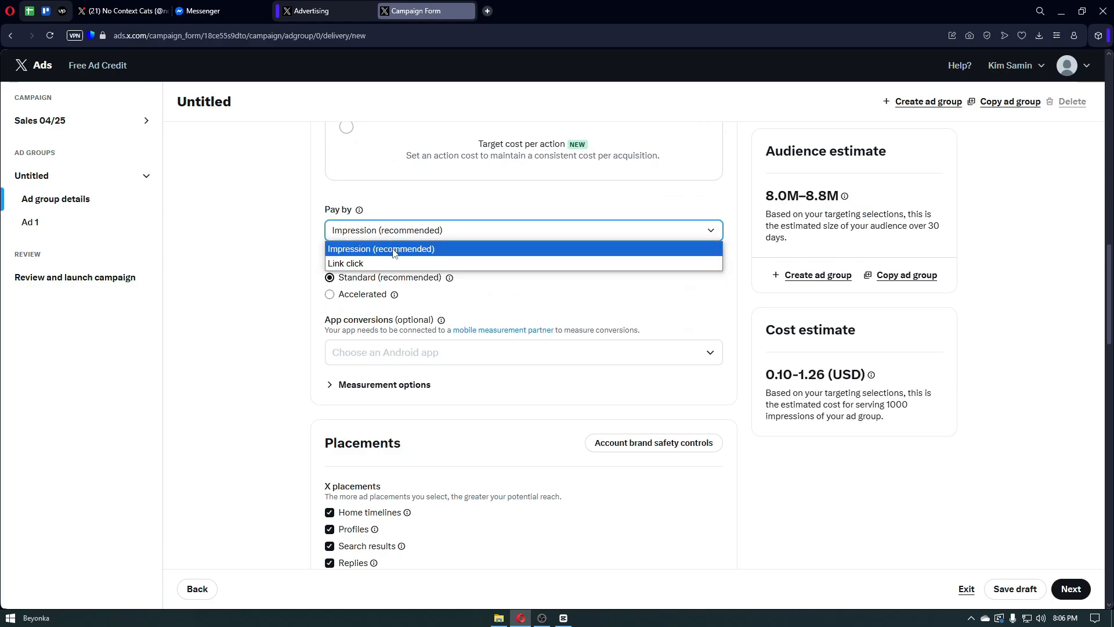
pyautogui.click(393, 253)
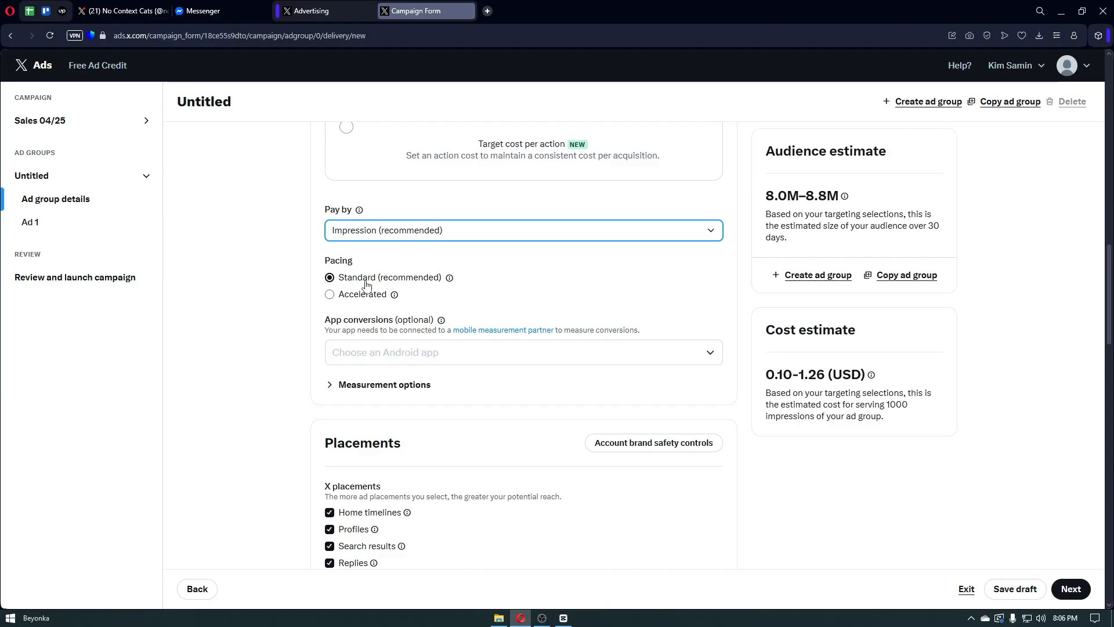
pyautogui.scroll(-1, 369, 288)
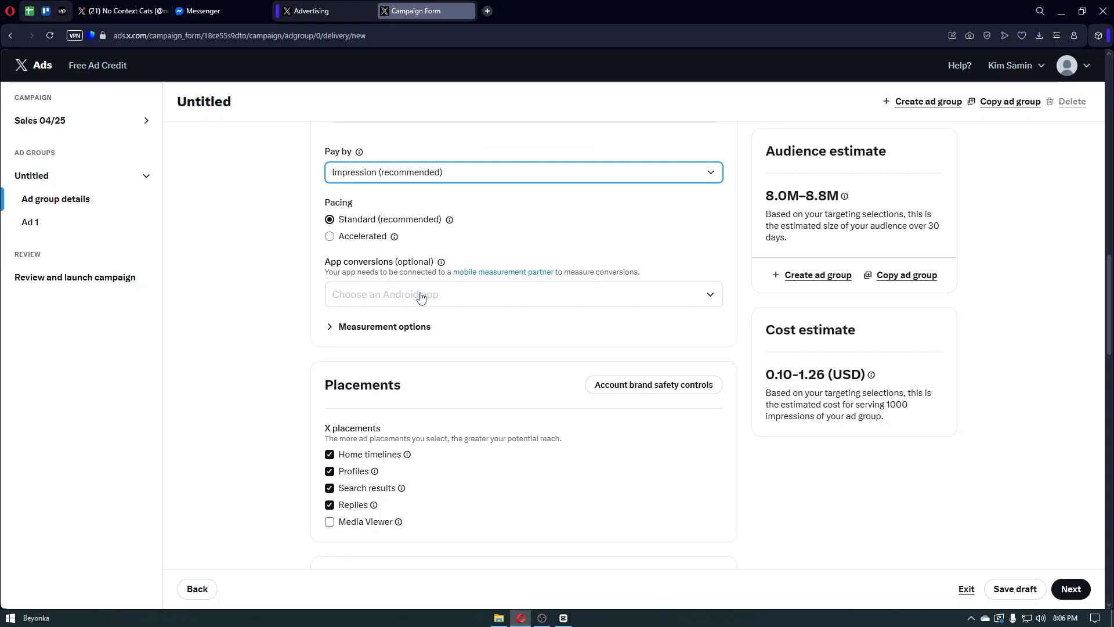
pyautogui.scroll(-3, 398, 328)
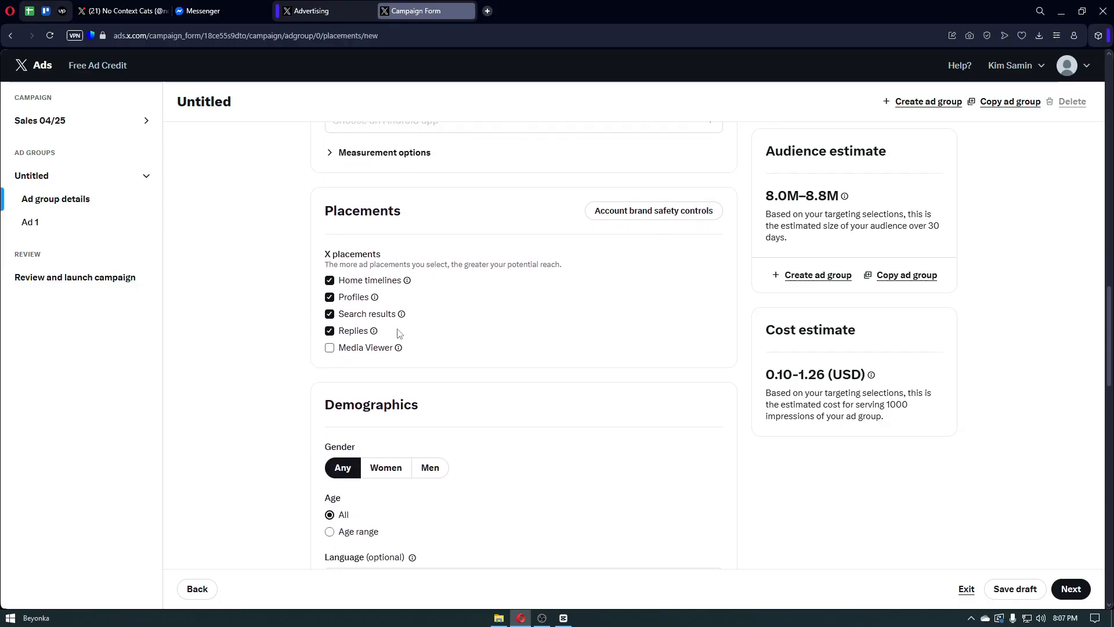
# - Scroll down the ad group settings to the device targeting options
pyautogui.scroll(-1, 398, 331)
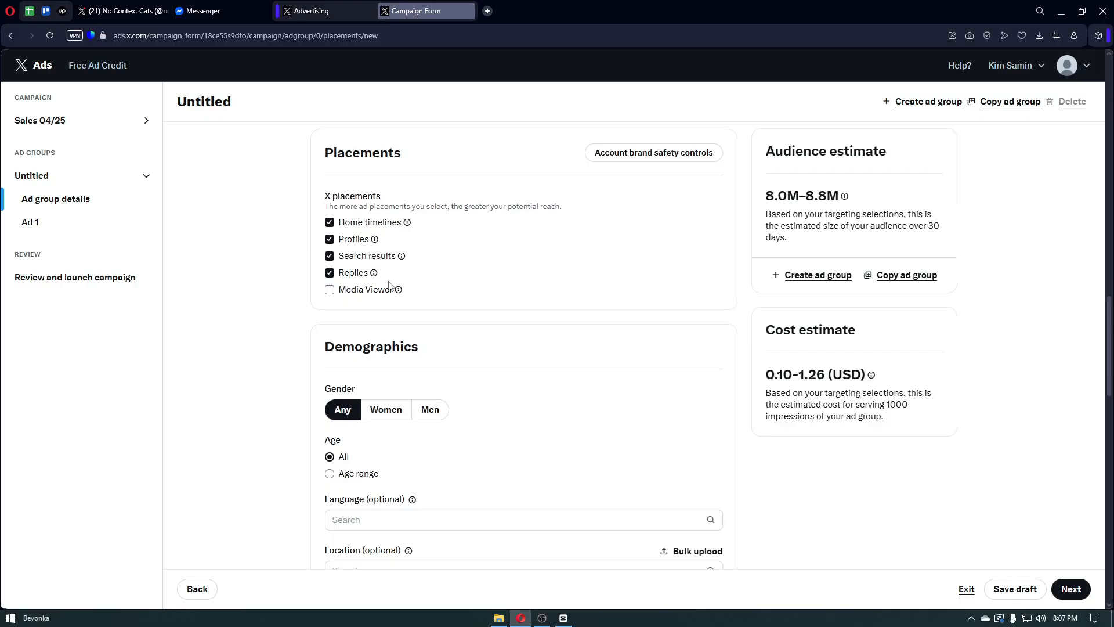
pyautogui.scroll(-1, 393, 301)
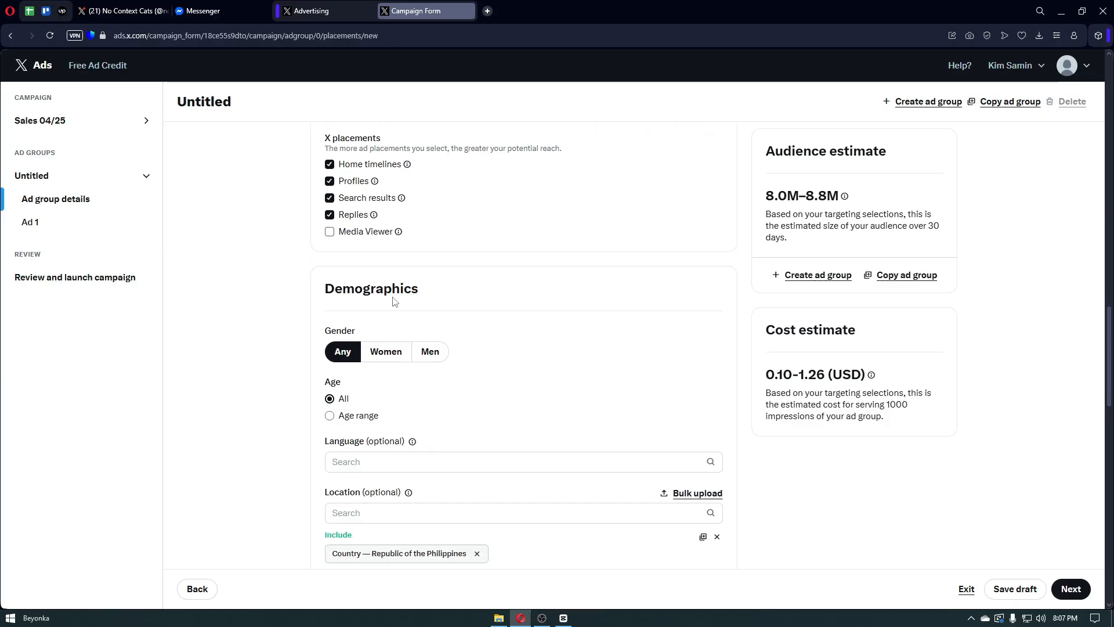
pyautogui.scroll(-2, 393, 301)
pyautogui.scroll(-1, 393, 301)
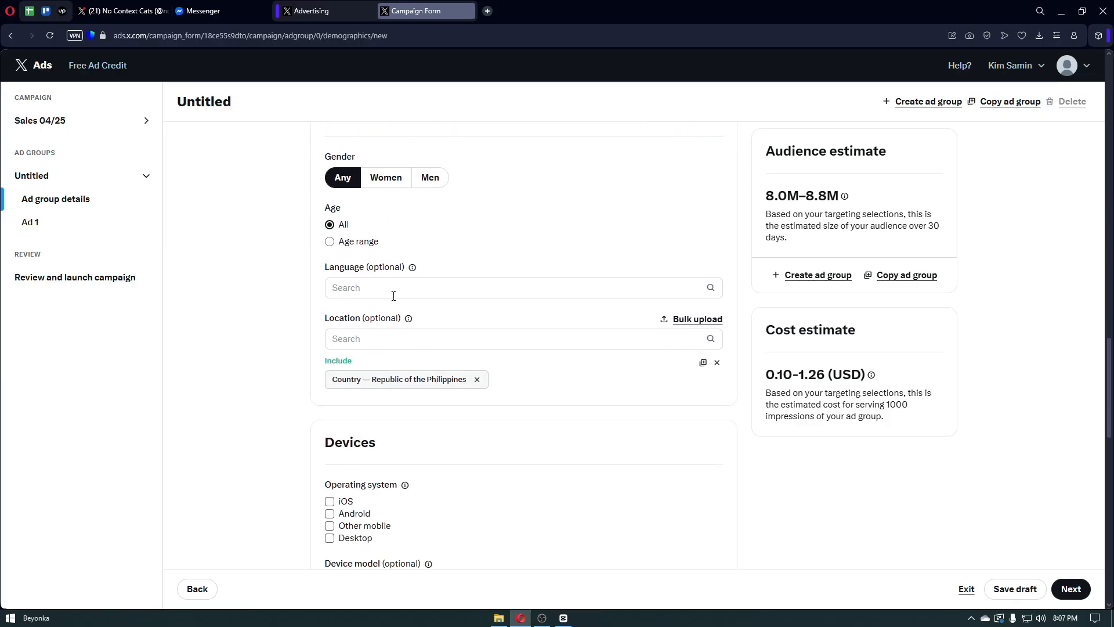
pyautogui.scroll(2, 391, 292)
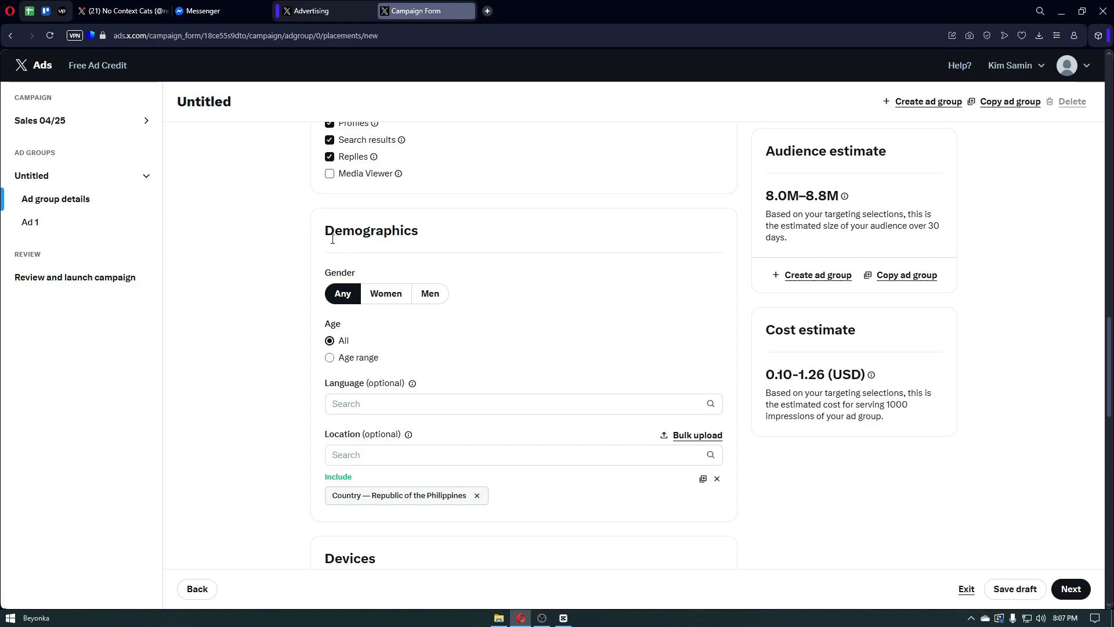
pyautogui.moveTo(331, 276); pyautogui.dragTo(356, 276)
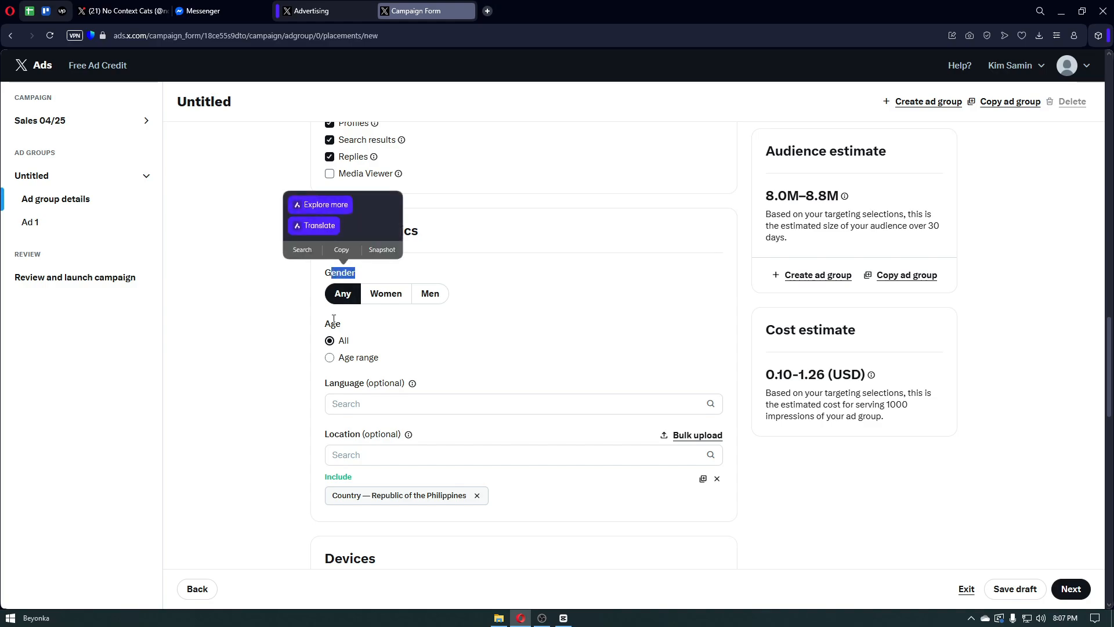
pyautogui.scroll(-3, 351, 348)
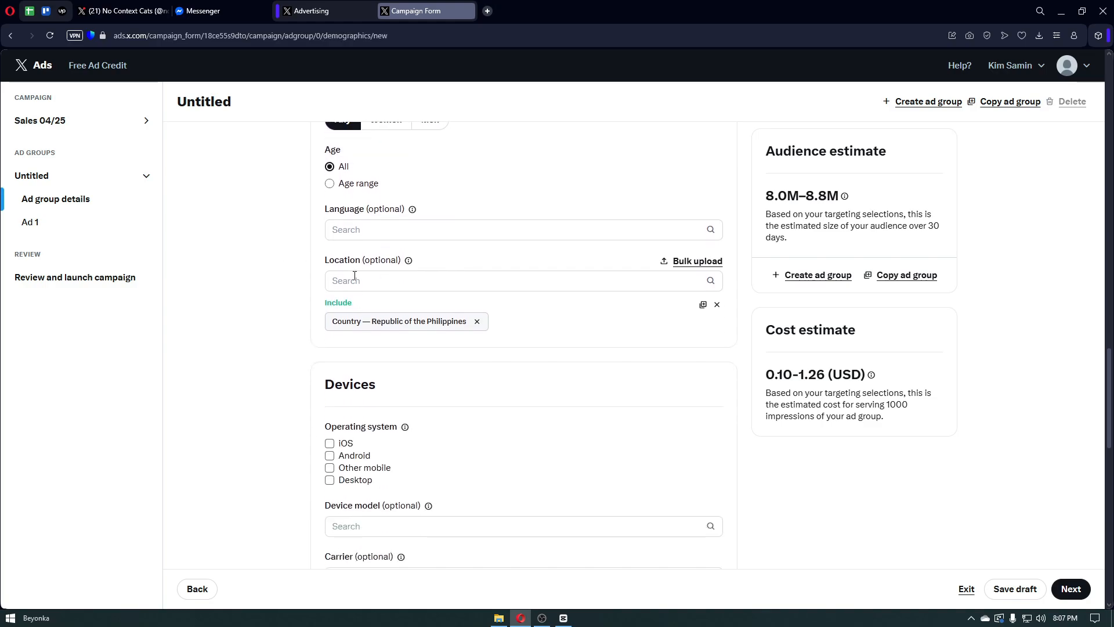
pyautogui.scroll(-2, 355, 276)
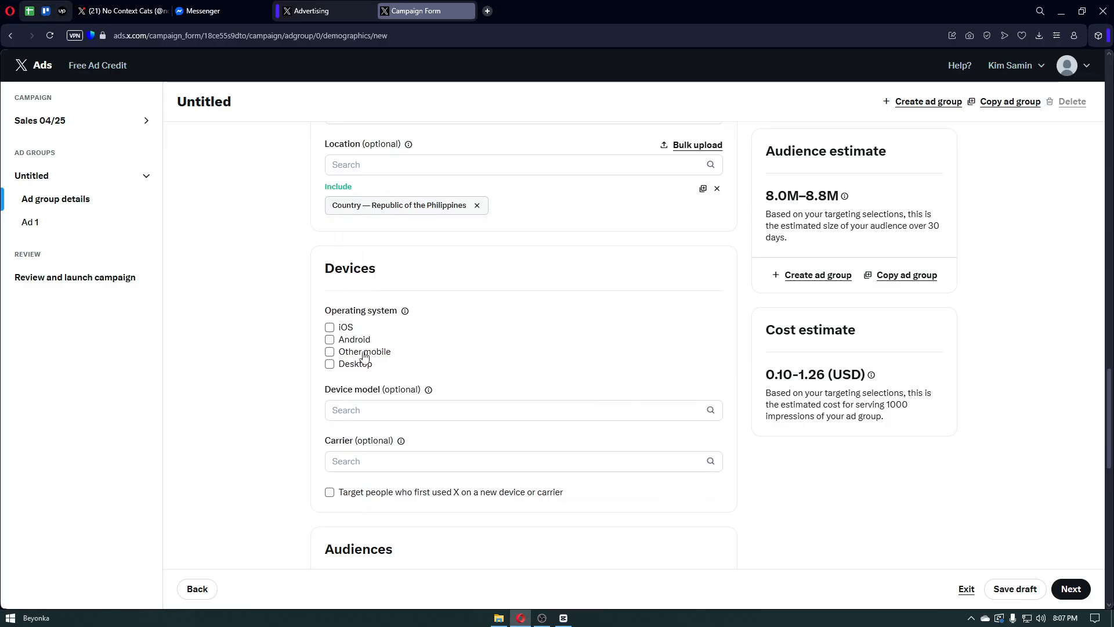
pyautogui.scroll(-1, 363, 351)
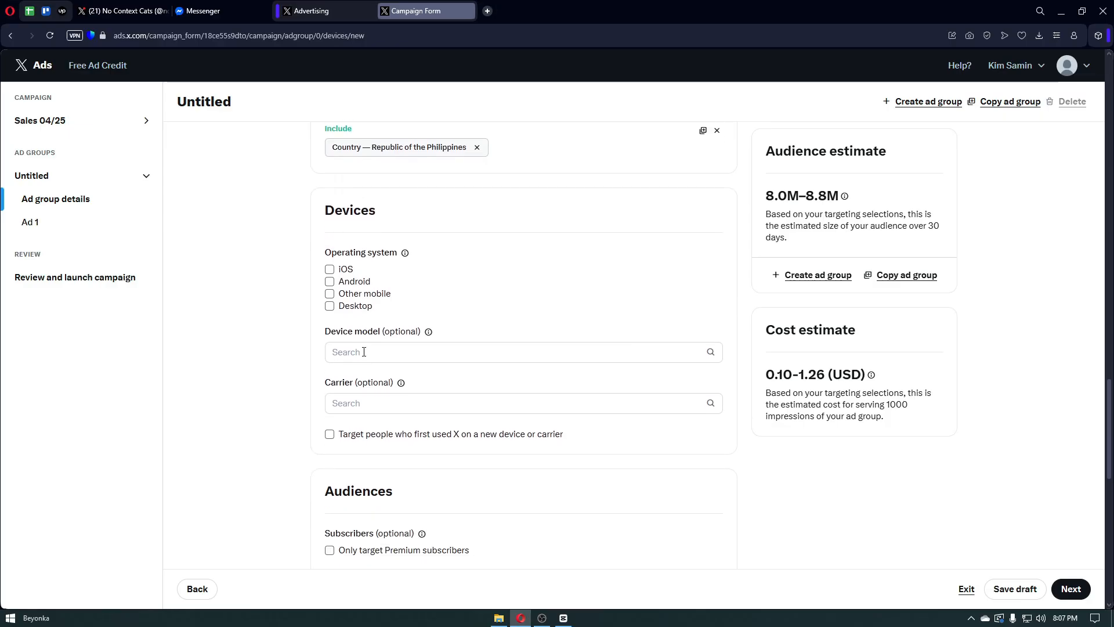
# - Limit device targeting to Android and Desktop, leaving iOS unselected
pyautogui.click(330, 269)
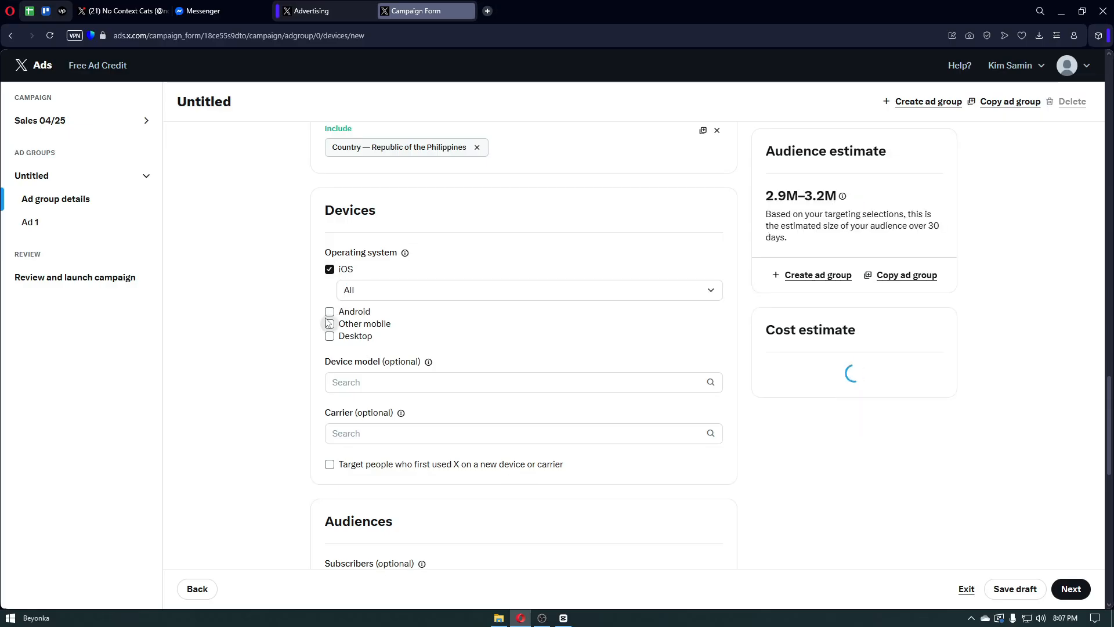
pyautogui.click(329, 269)
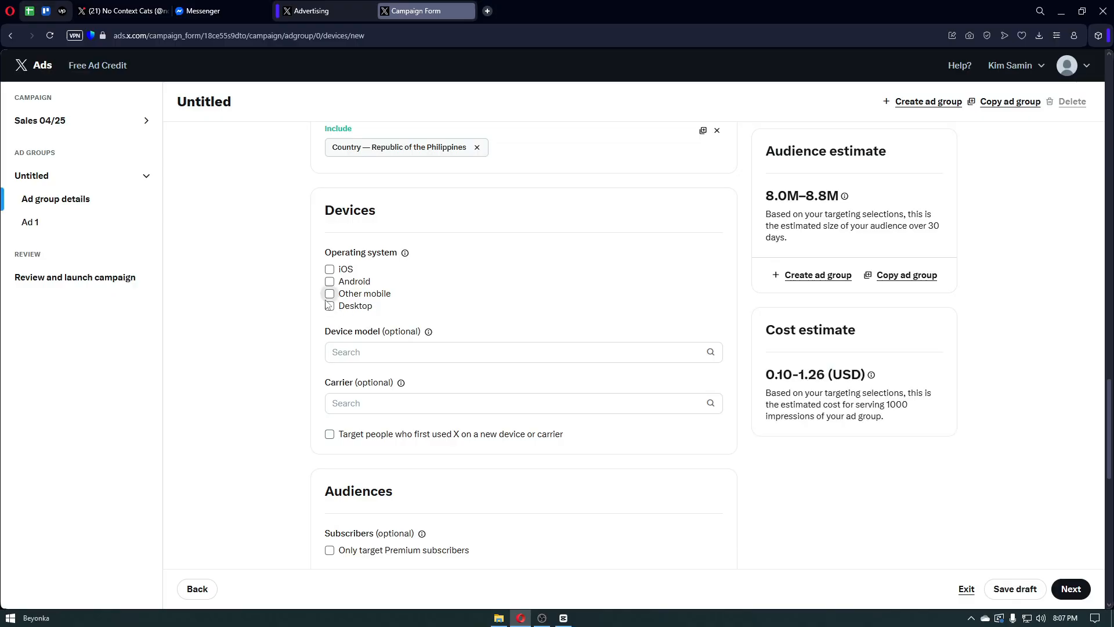
pyautogui.click(330, 308)
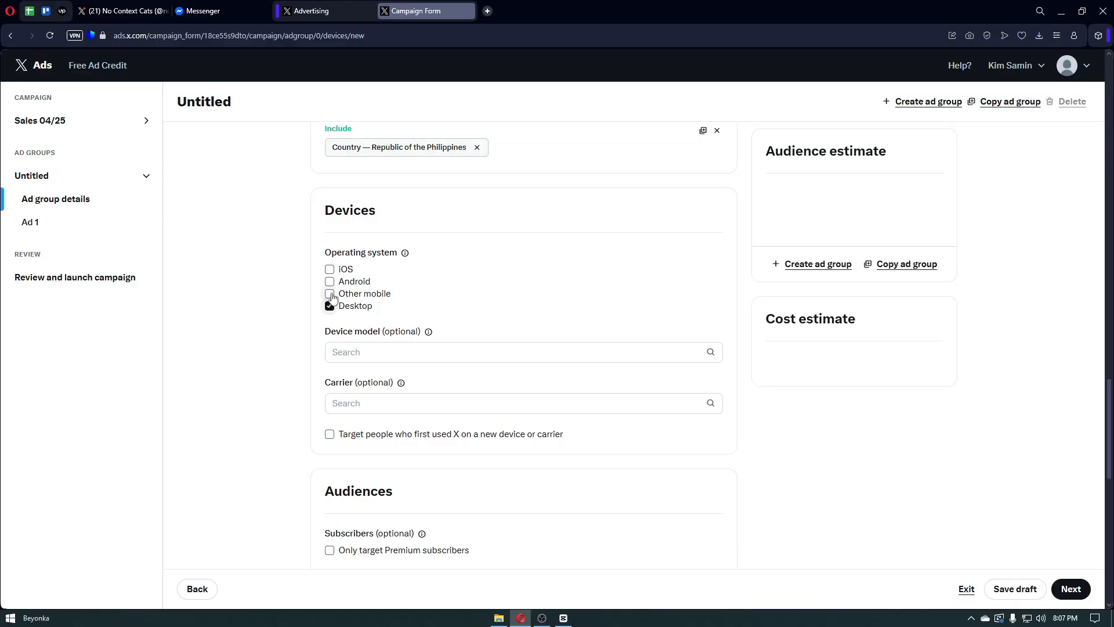
pyautogui.click(329, 307)
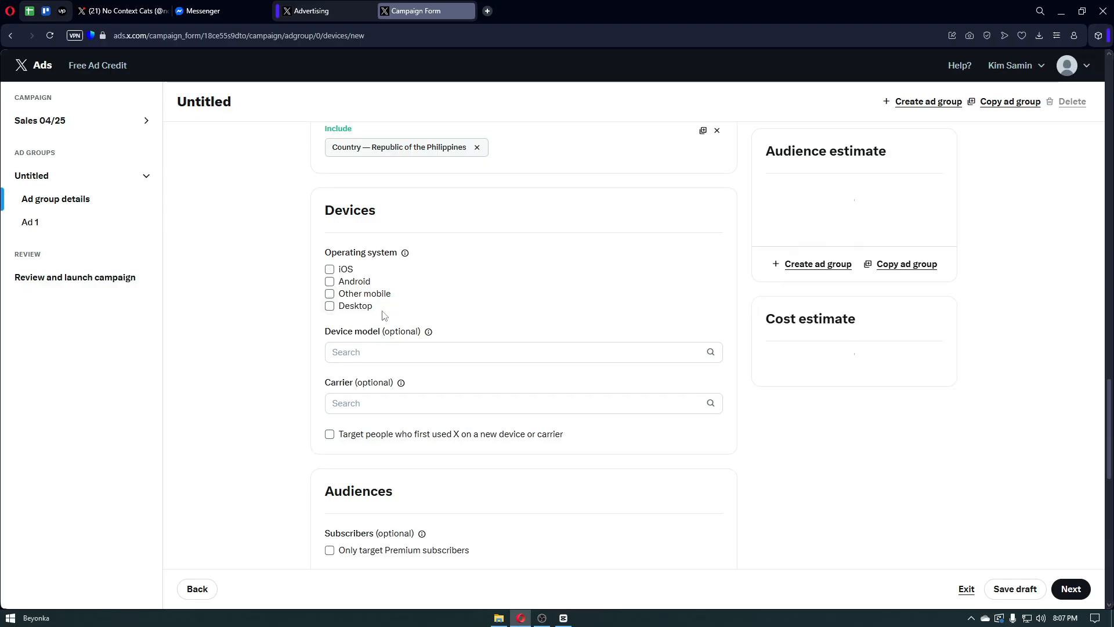
pyautogui.click(329, 281)
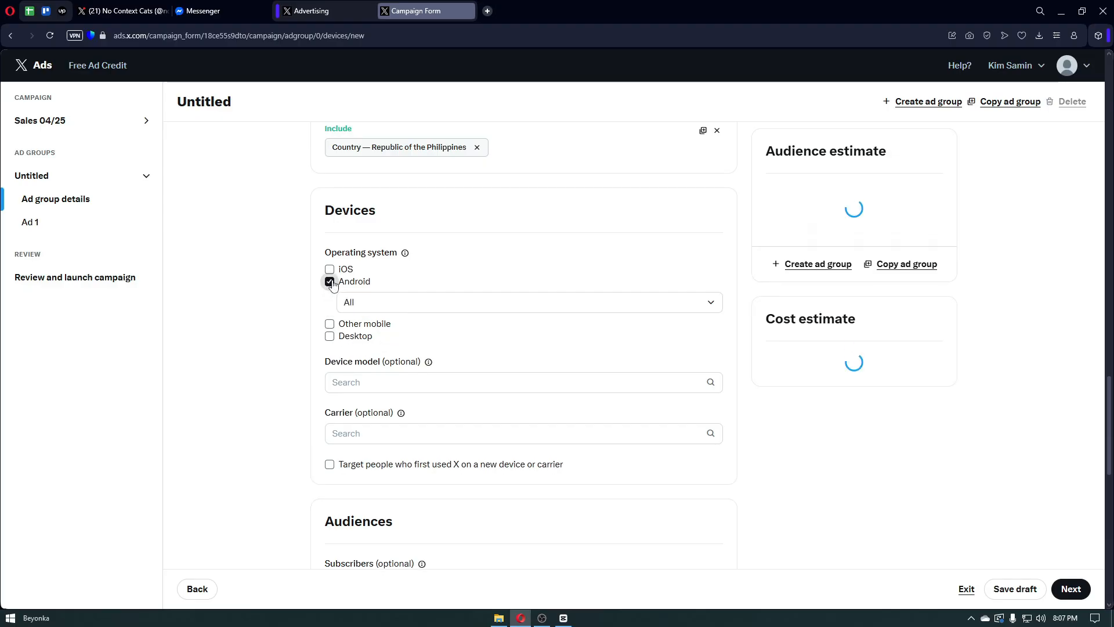
pyautogui.click(329, 336)
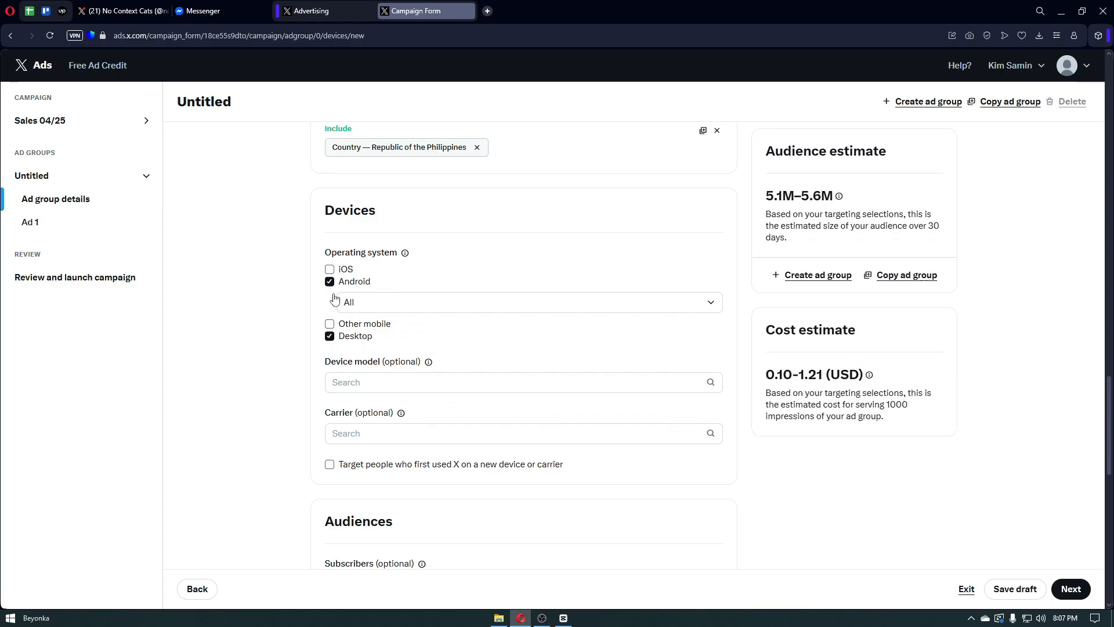
# - Browse the device brand list without choosing a brand, then review the targeting settings
pyautogui.click(380, 378)
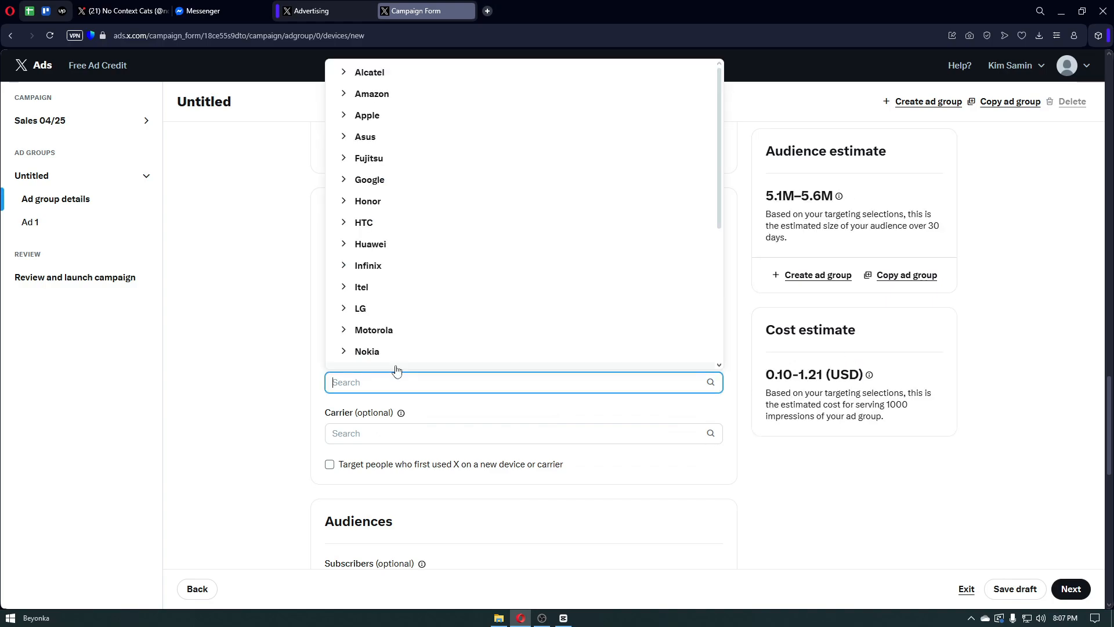
pyautogui.scroll(-1, 400, 285)
pyautogui.click(300, 349)
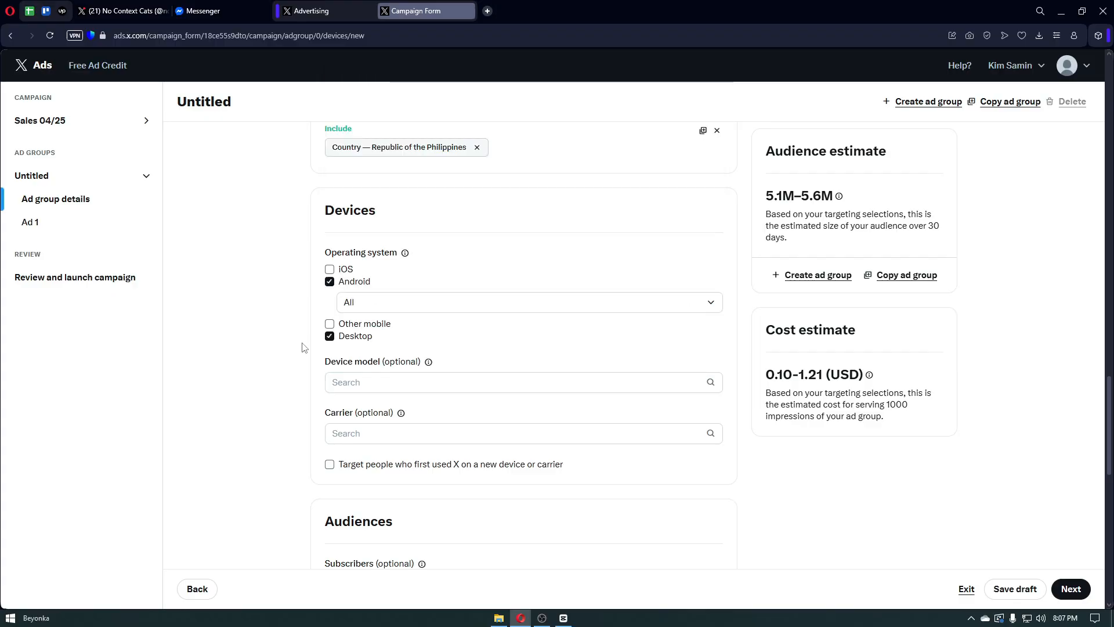
pyautogui.scroll(-5, 384, 360)
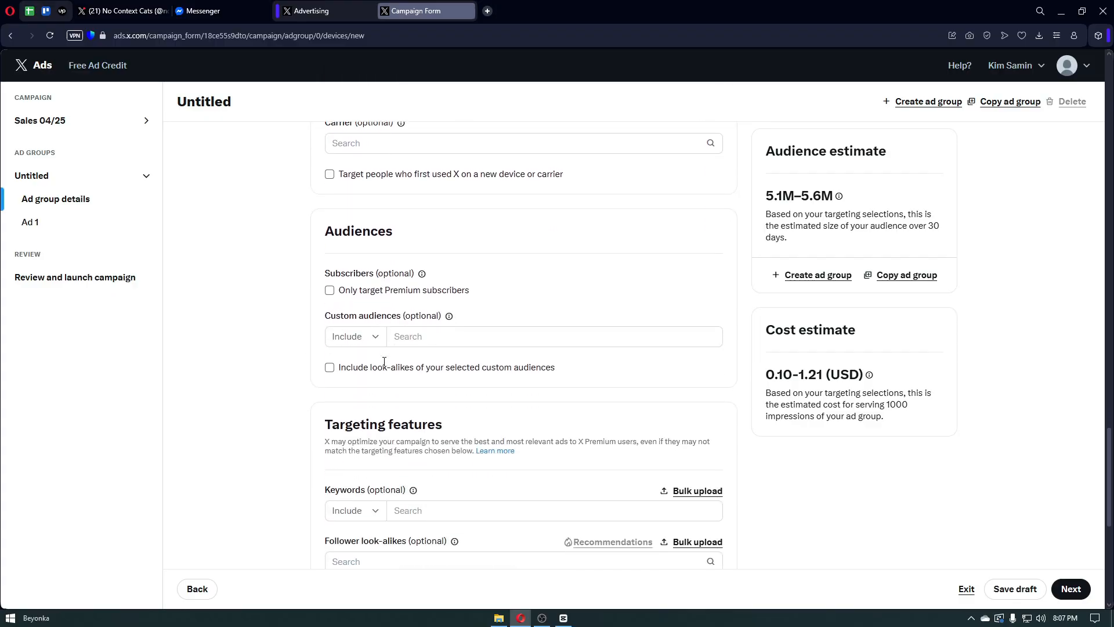
pyautogui.scroll(-7, 384, 361)
pyautogui.scroll(5, 384, 366)
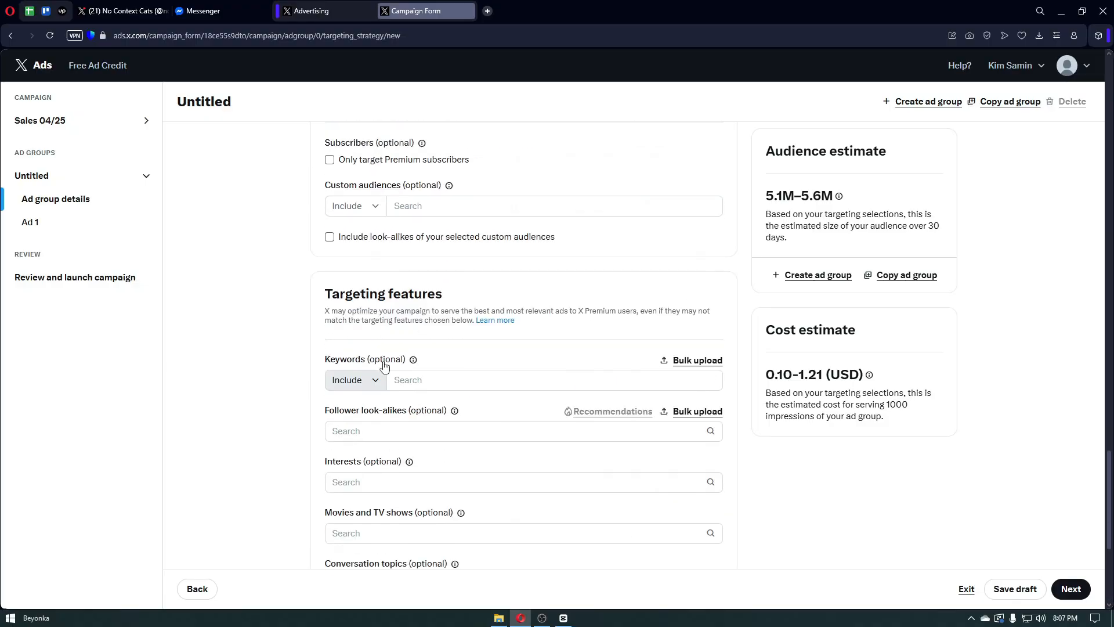
pyautogui.scroll(10, 384, 365)
pyautogui.scroll(5, 384, 362)
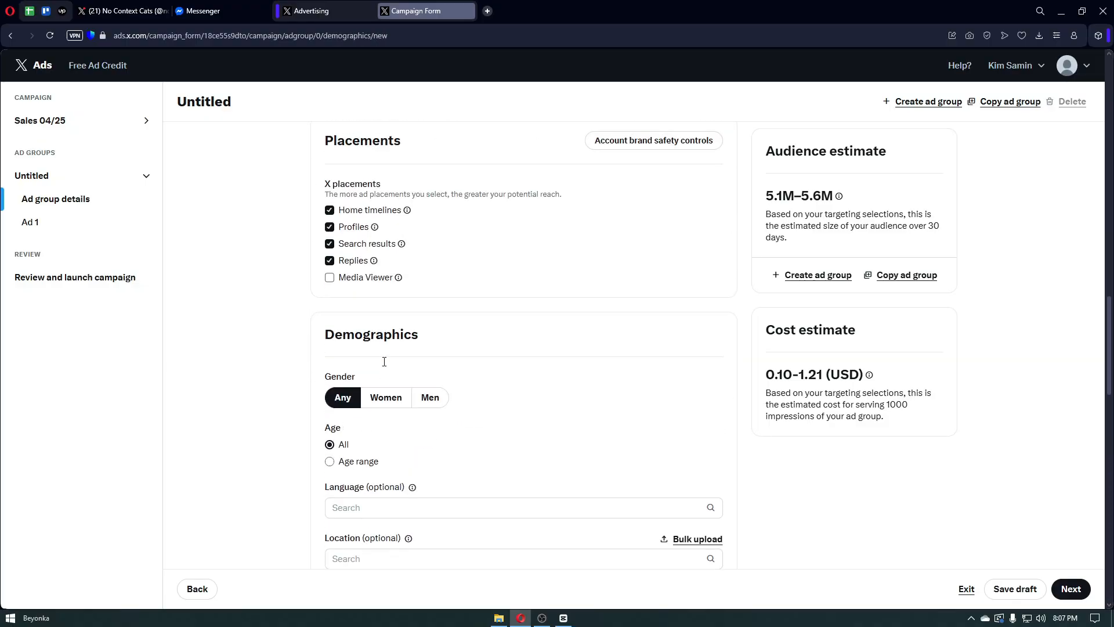
pyautogui.scroll(15, 384, 361)
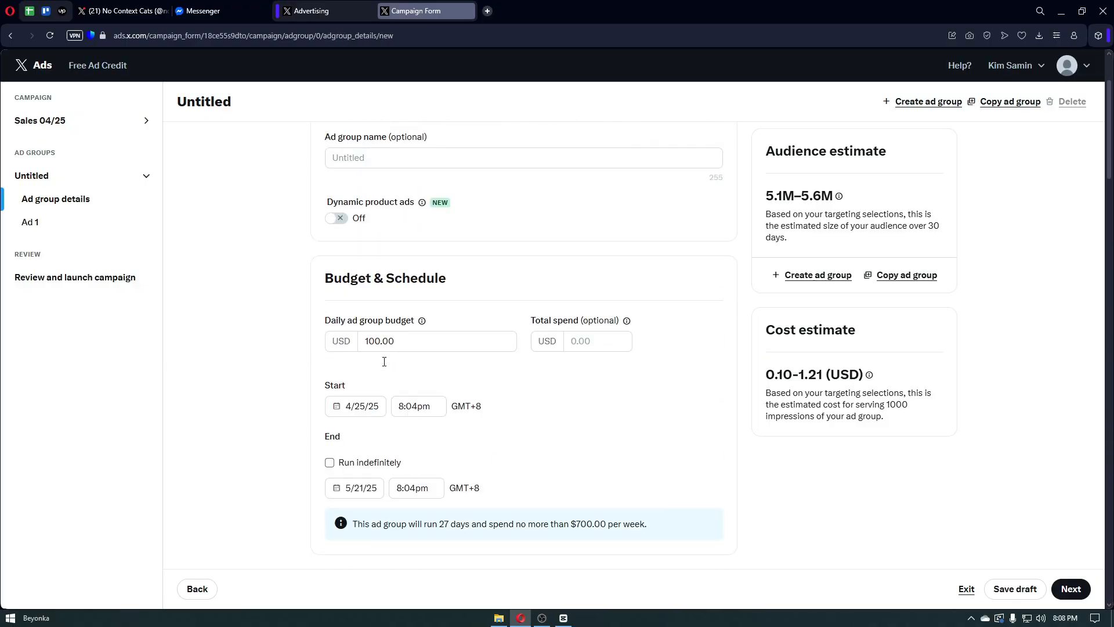
pyautogui.scroll(-9, 384, 361)
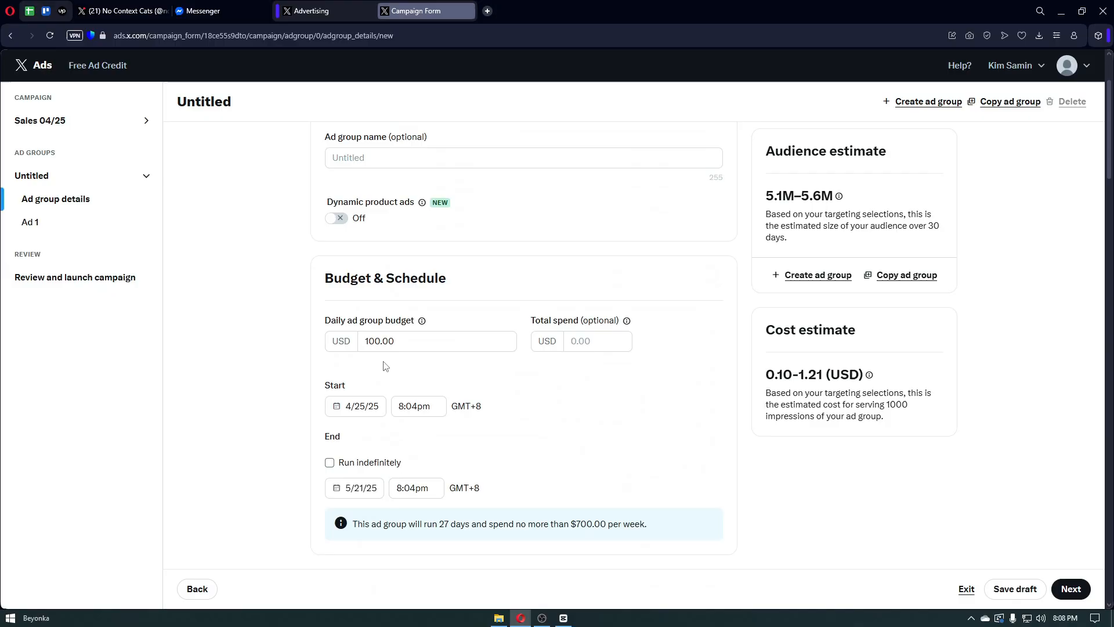
# - Advance to the Ad 1 creative form with Website destination and Single media, reviewing its Ad details fields
pyautogui.click(1072, 589)
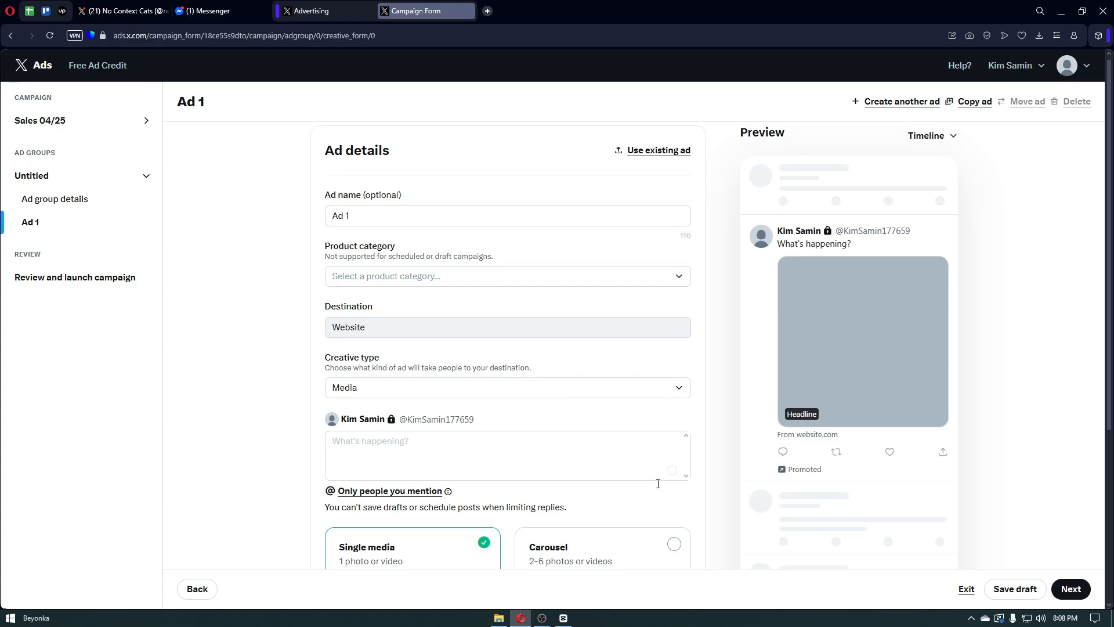
pyautogui.scroll(-4, 660, 494)
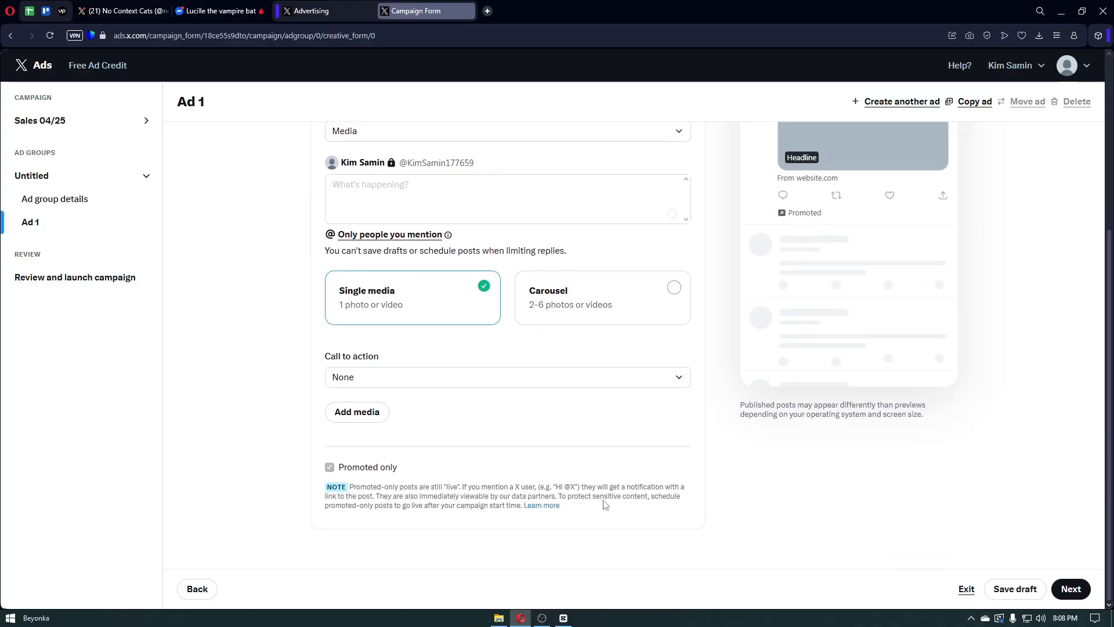
pyautogui.scroll(5, 612, 500)
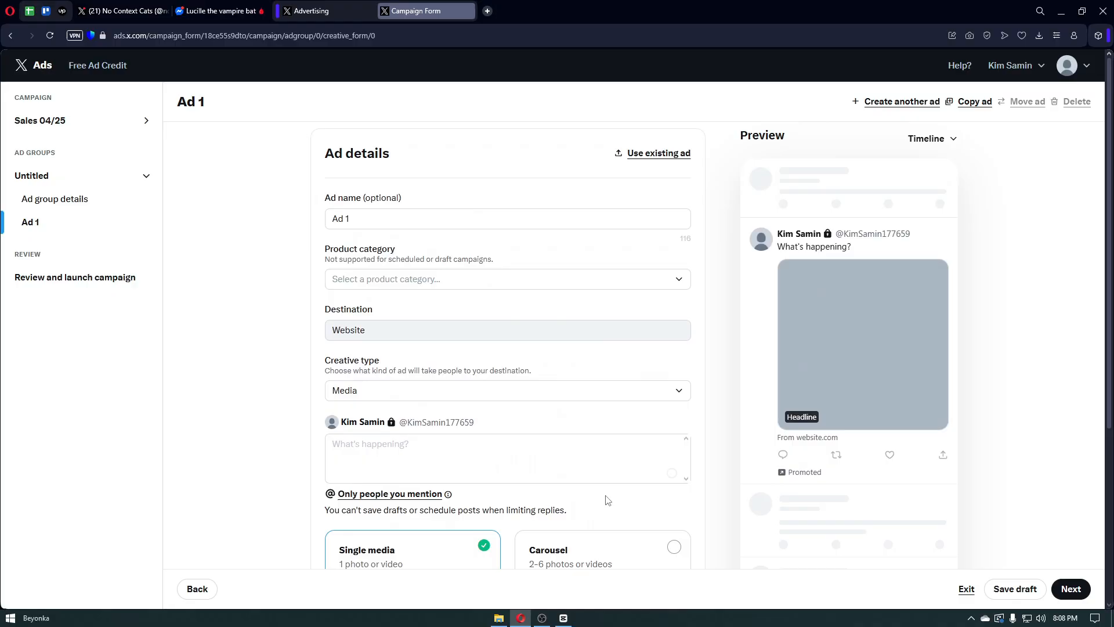
pyautogui.scroll(-1, 608, 500)
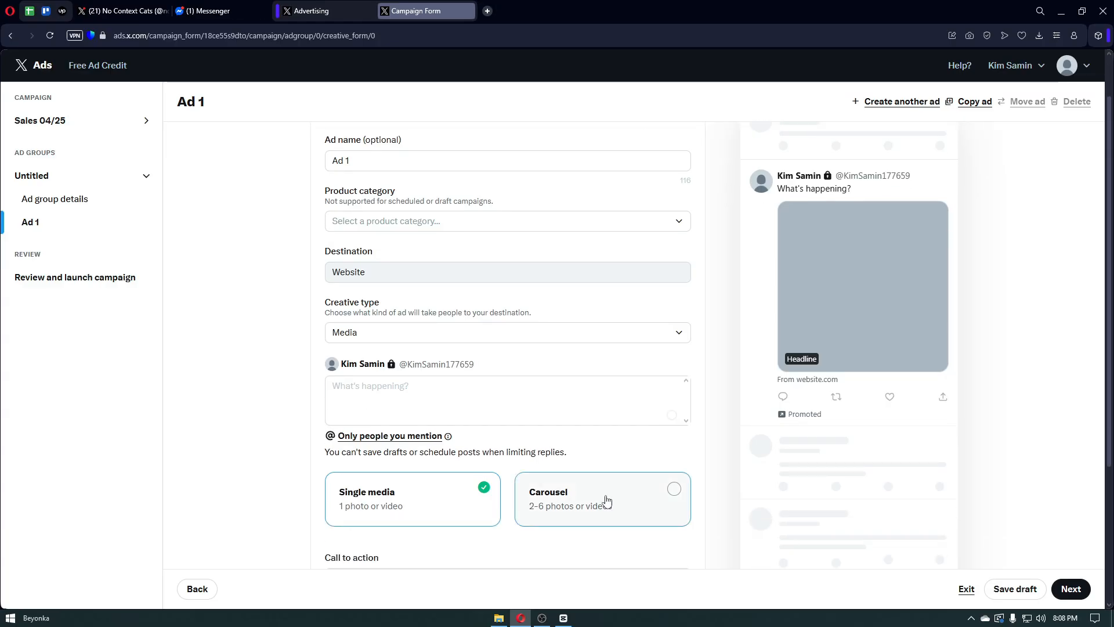
pyautogui.scroll(-1, 608, 500)
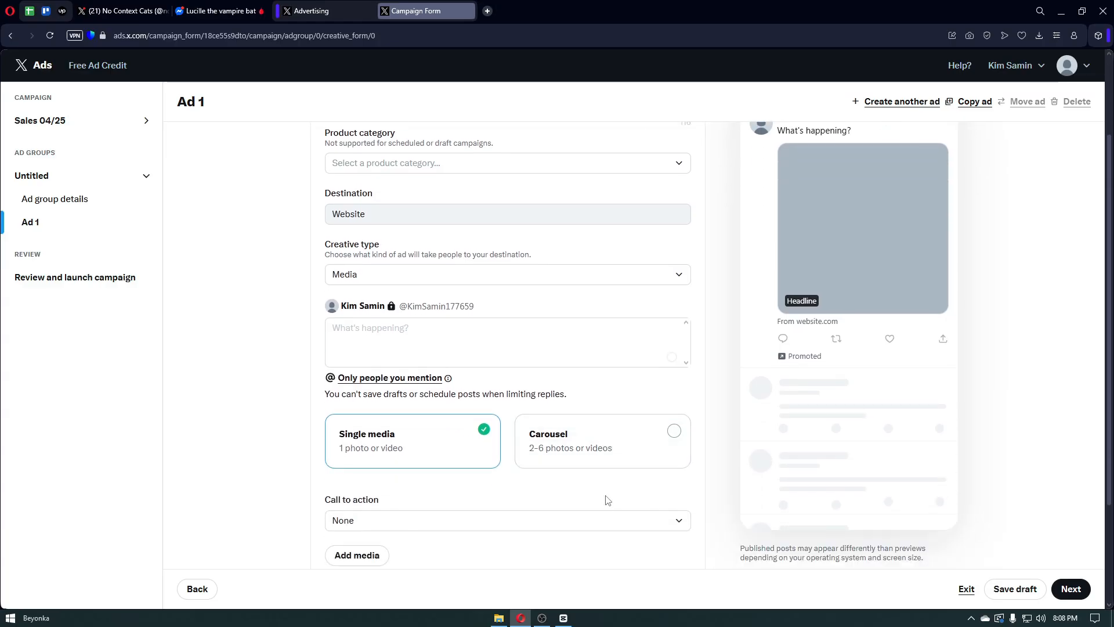
pyautogui.scroll(-1, 607, 500)
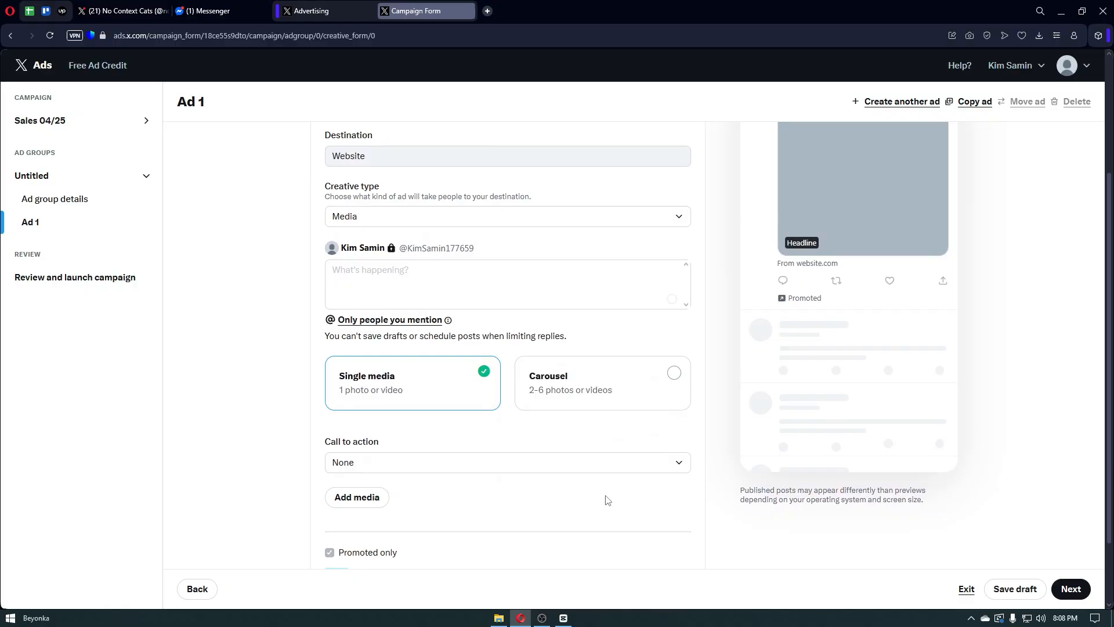
pyautogui.scroll(-1, 608, 500)
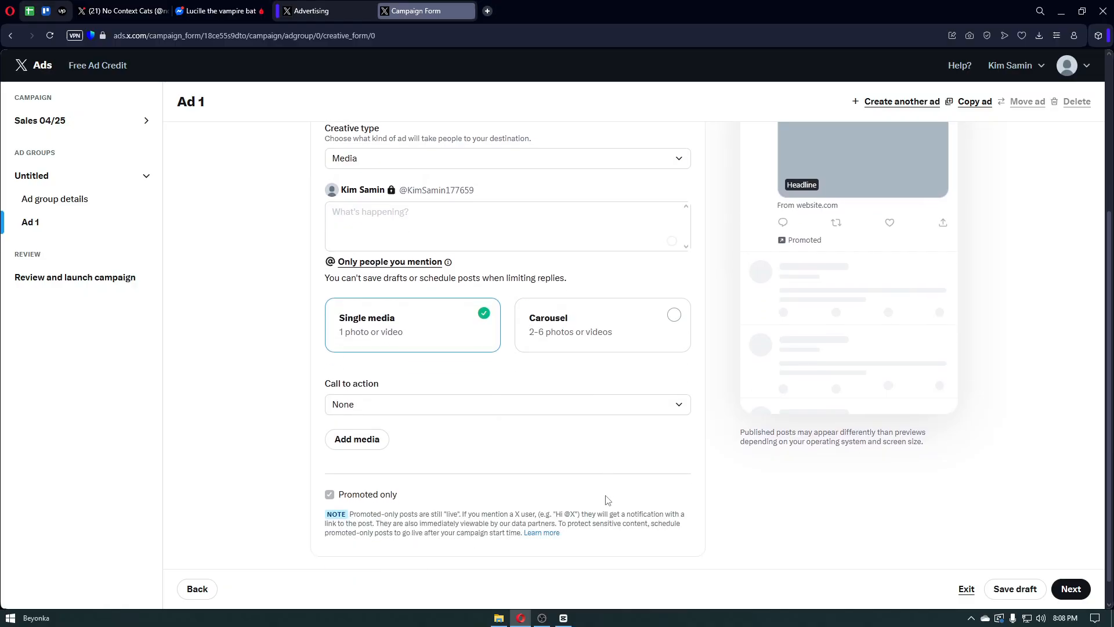
pyautogui.scroll(-1, 606, 499)
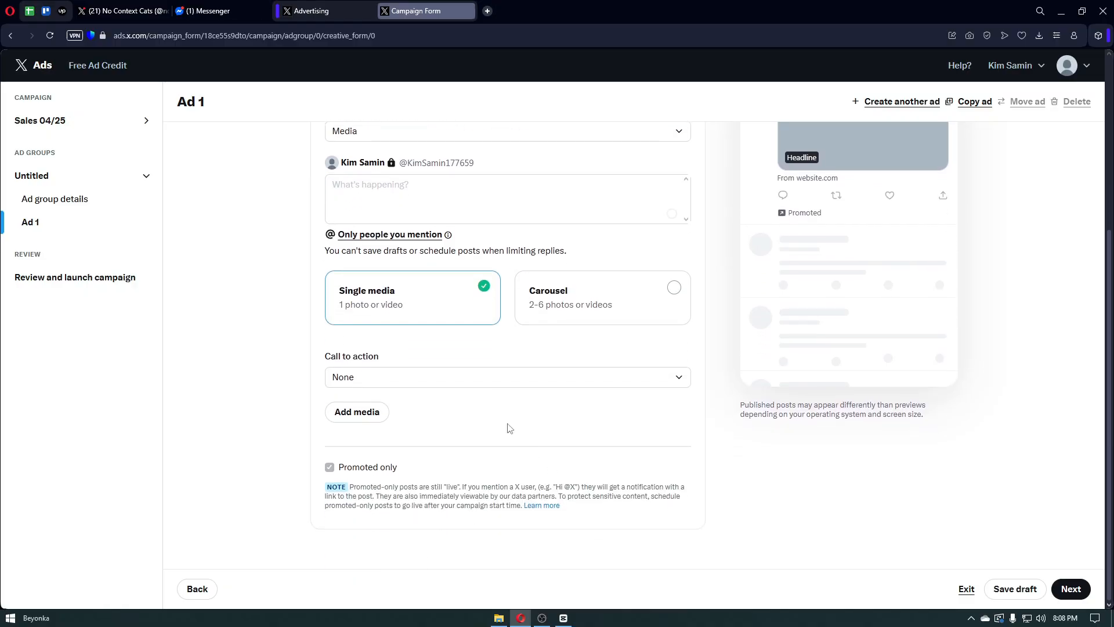
pyautogui.click(543, 618)
pyautogui.scroll(5, 299, 481)
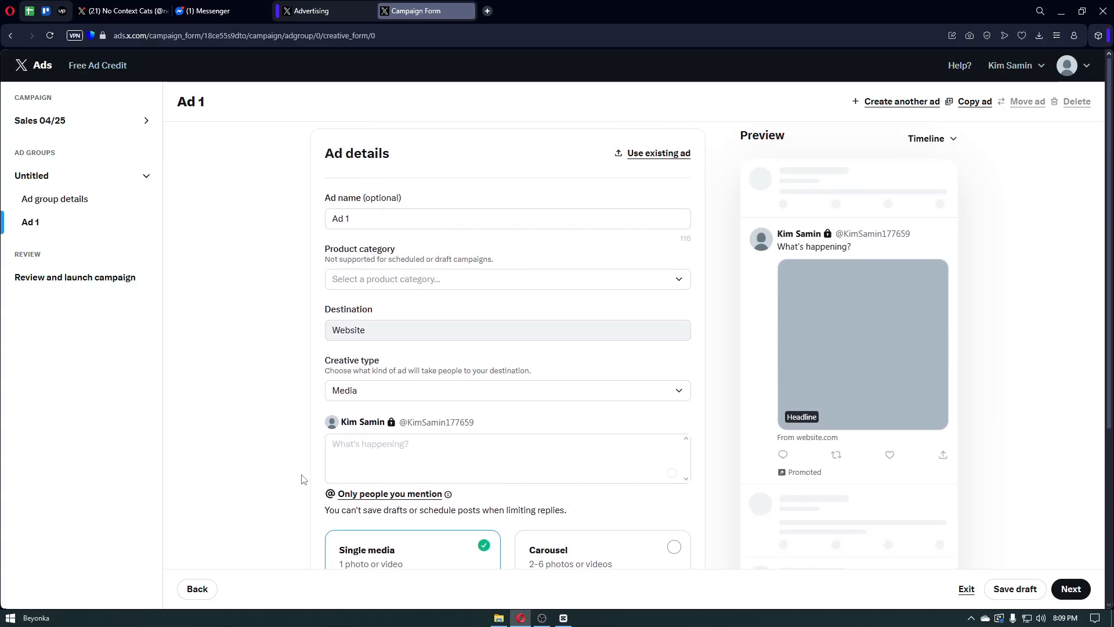
pyautogui.scroll(-1, 301, 479)
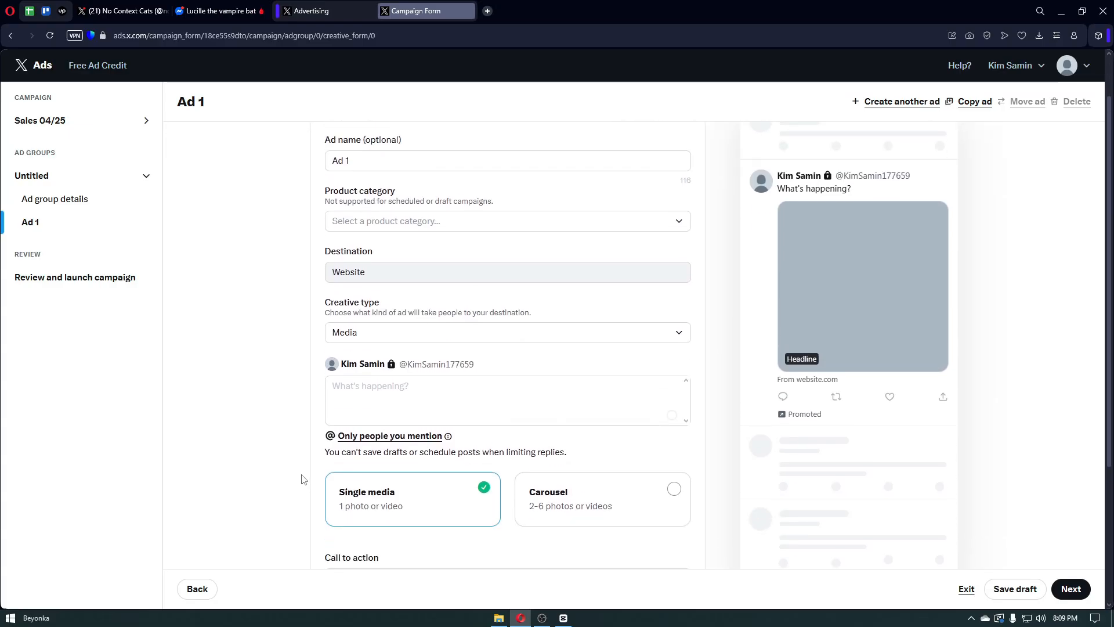
pyautogui.scroll(-4, 301, 479)
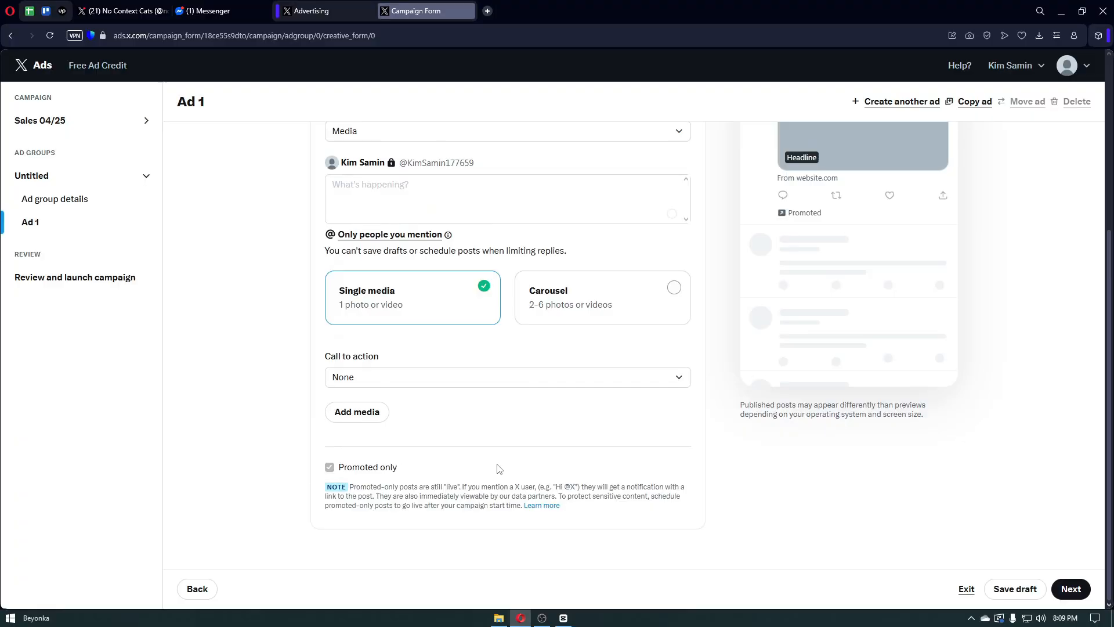
# - Proceed to the review page and dismiss the 'Verification is underway' notice
pyautogui.click(1055, 593)
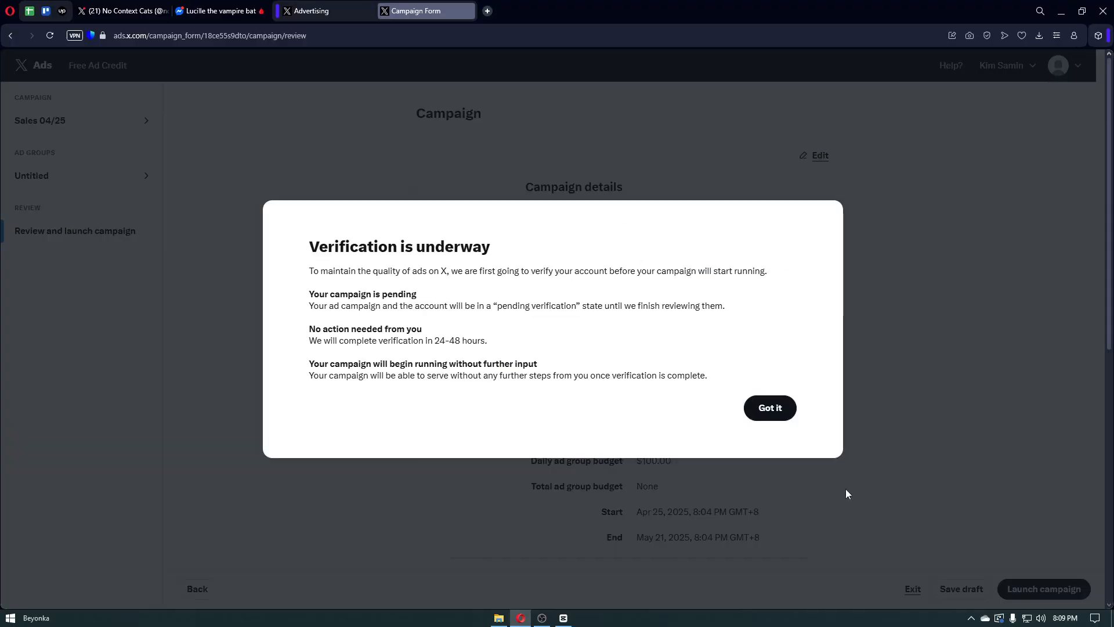
pyautogui.click(776, 409)
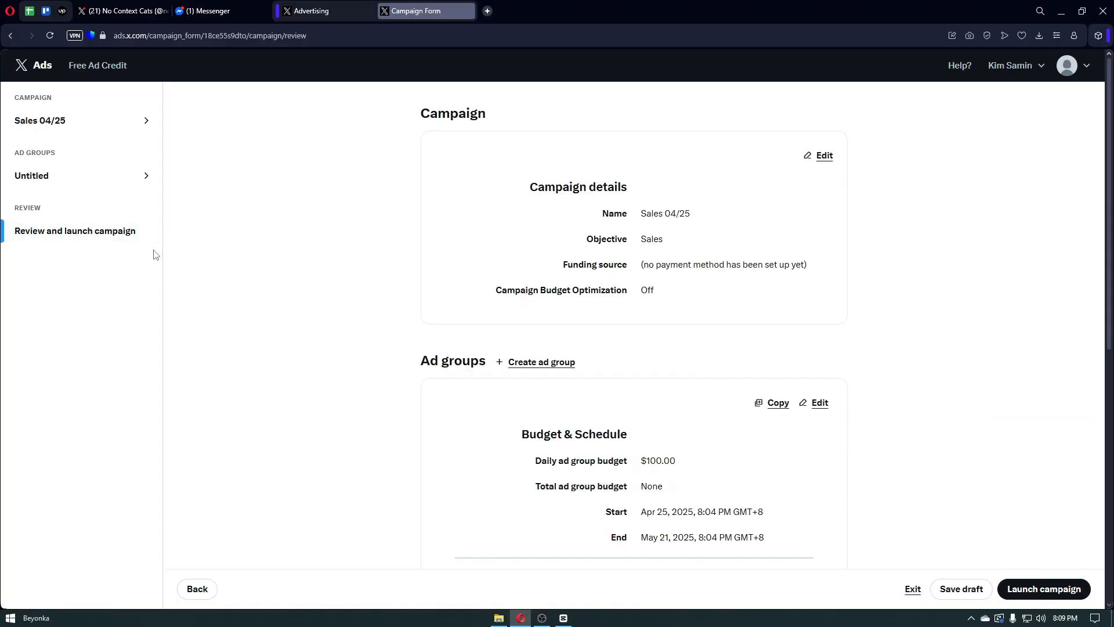
pyautogui.scroll(-6, 361, 361)
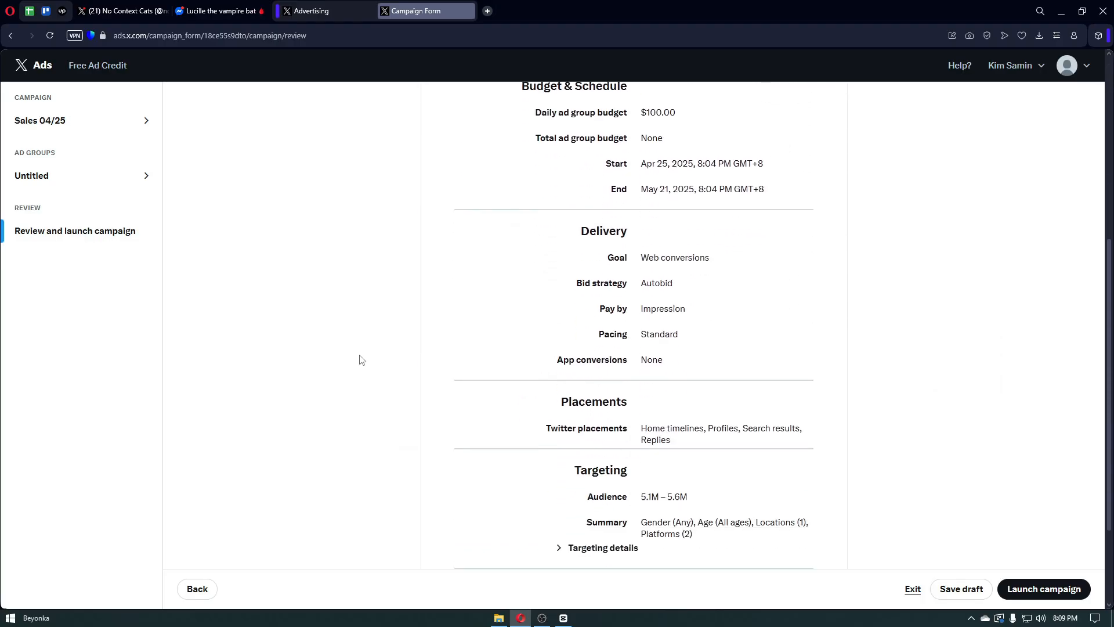
pyautogui.scroll(-2, 360, 360)
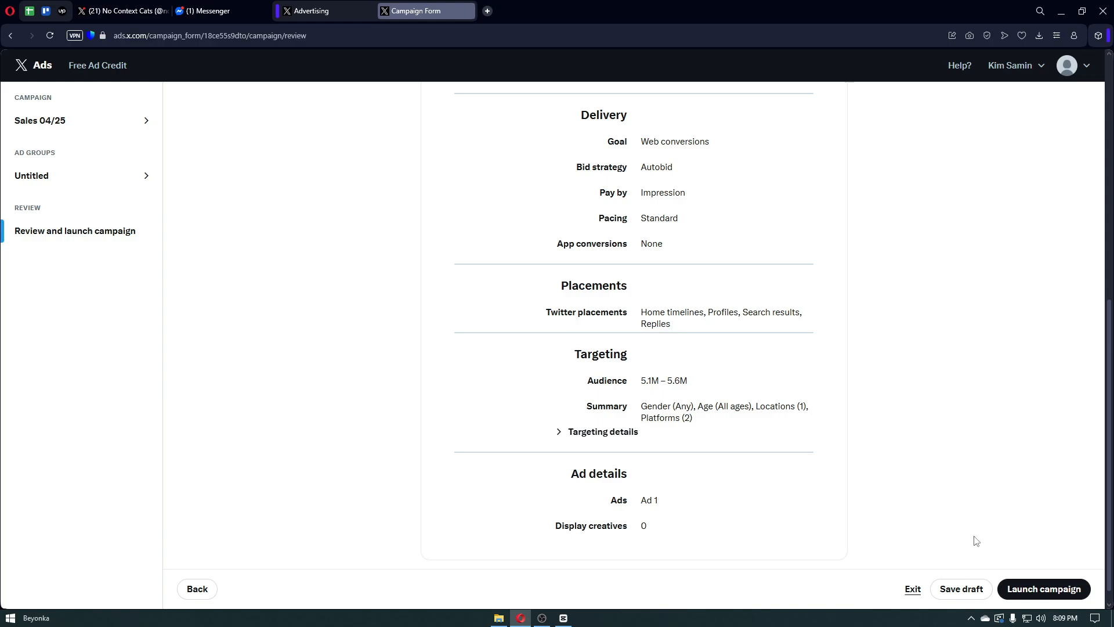
# - Scroll through the Sales 04/25 review summary, including the $100.00 daily budget ending May 21, 2025
pyautogui.scroll(8, 976, 541)
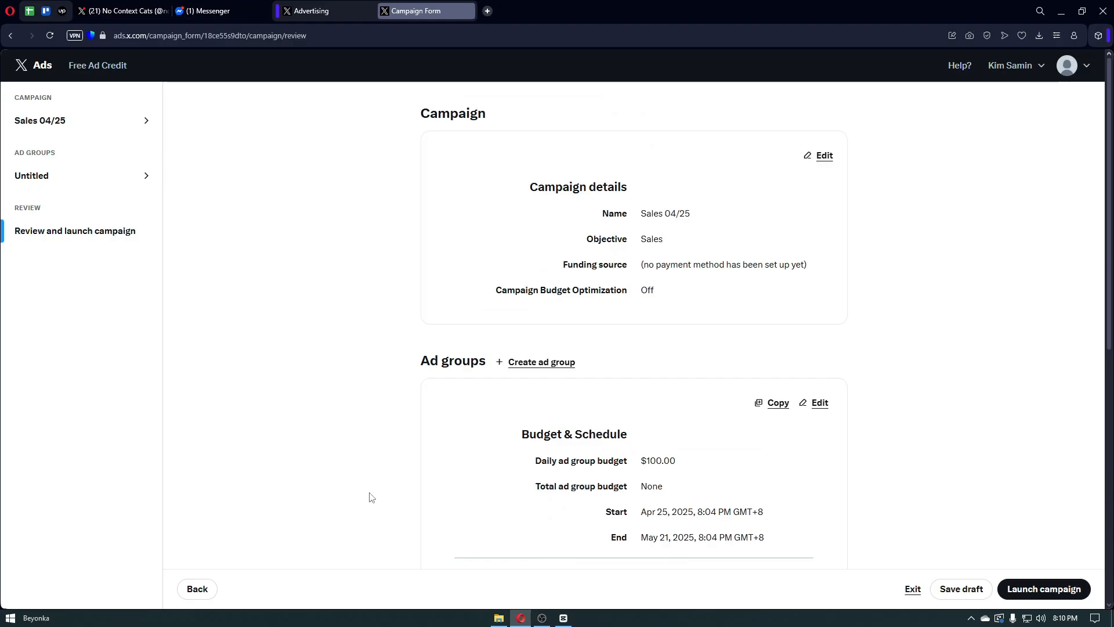
pyautogui.scroll(-1, 371, 497)
pyautogui.scroll(-1, 371, 497)
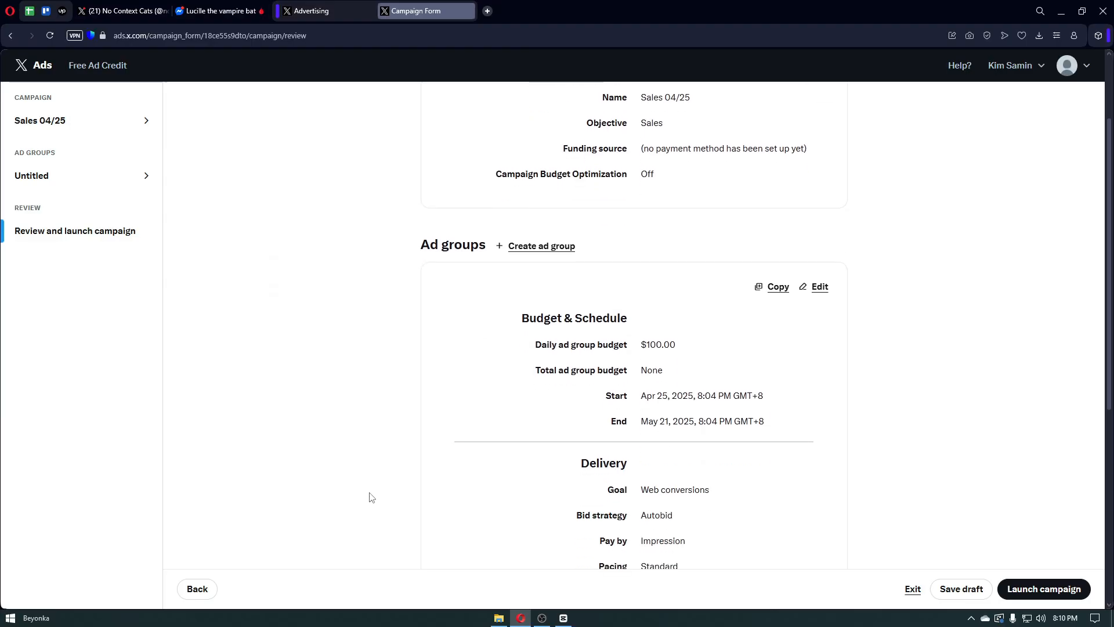
pyautogui.scroll(-1, 371, 497)
pyautogui.scroll(-1, 374, 496)
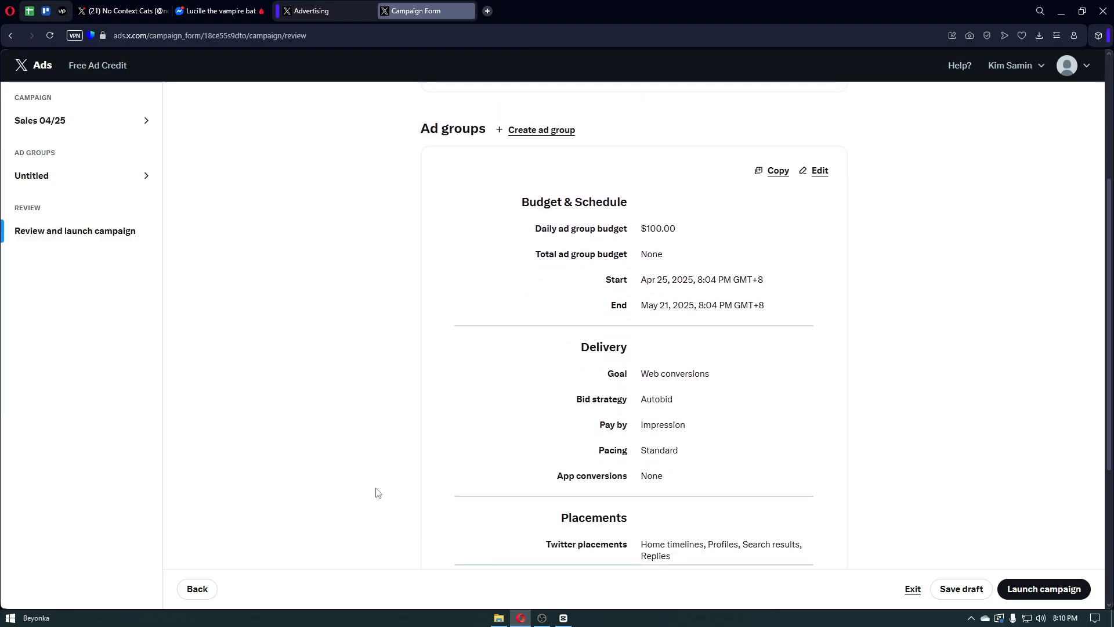
pyautogui.scroll(-1, 376, 493)
pyautogui.scroll(-1, 377, 493)
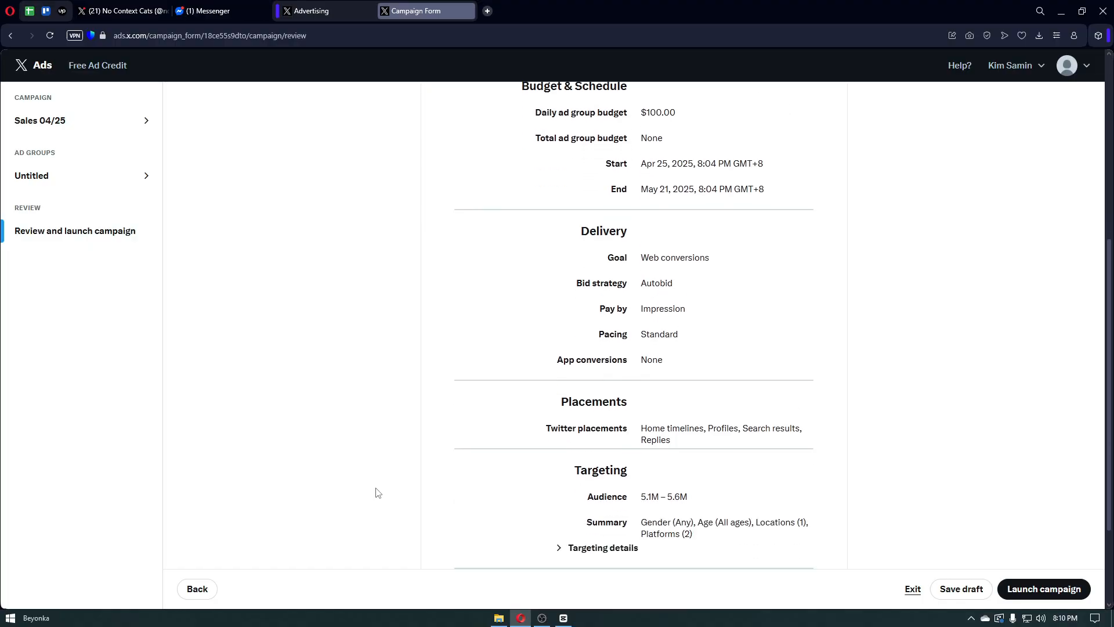
pyautogui.scroll(-1, 373, 494)
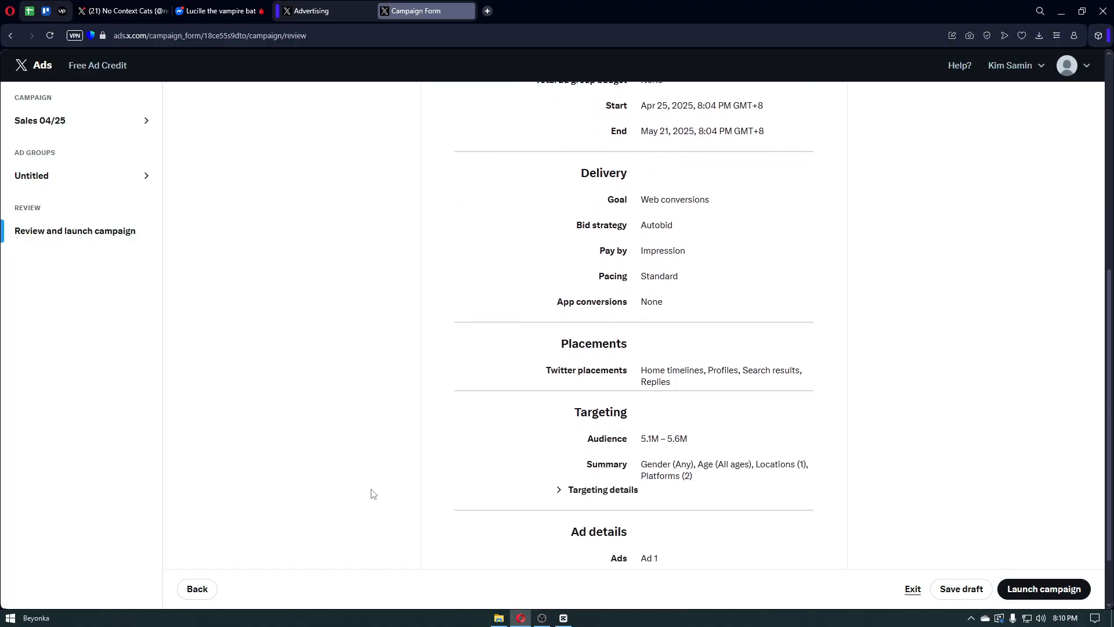
pyautogui.scroll(-1, 373, 494)
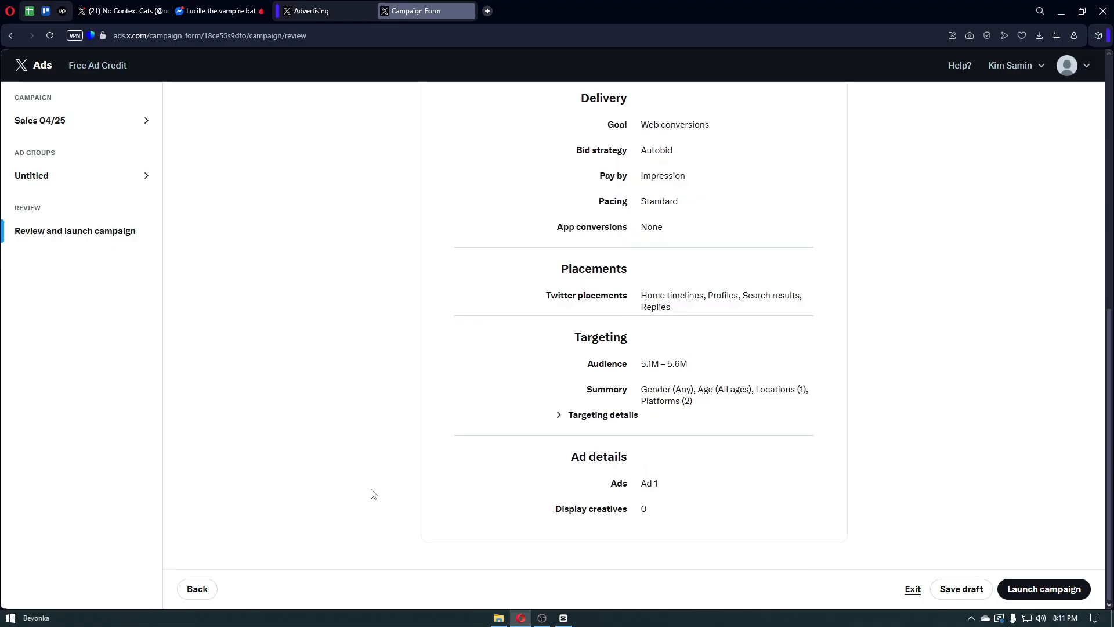
pyautogui.scroll(3, 373, 494)
pyautogui.scroll(5, 373, 493)
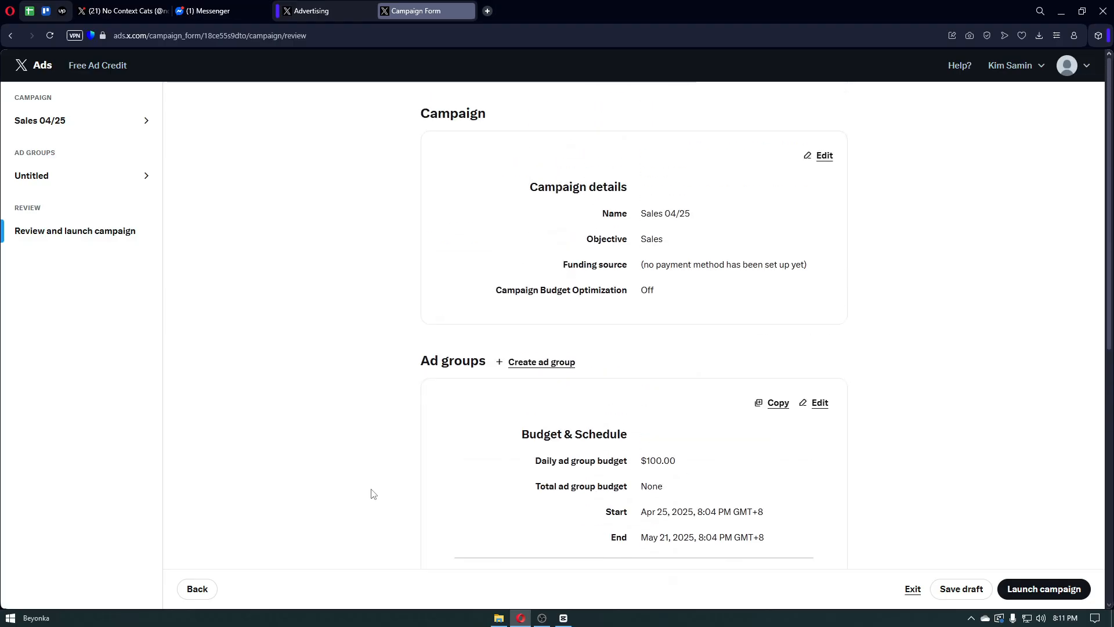
pyautogui.scroll(-1, 373, 494)
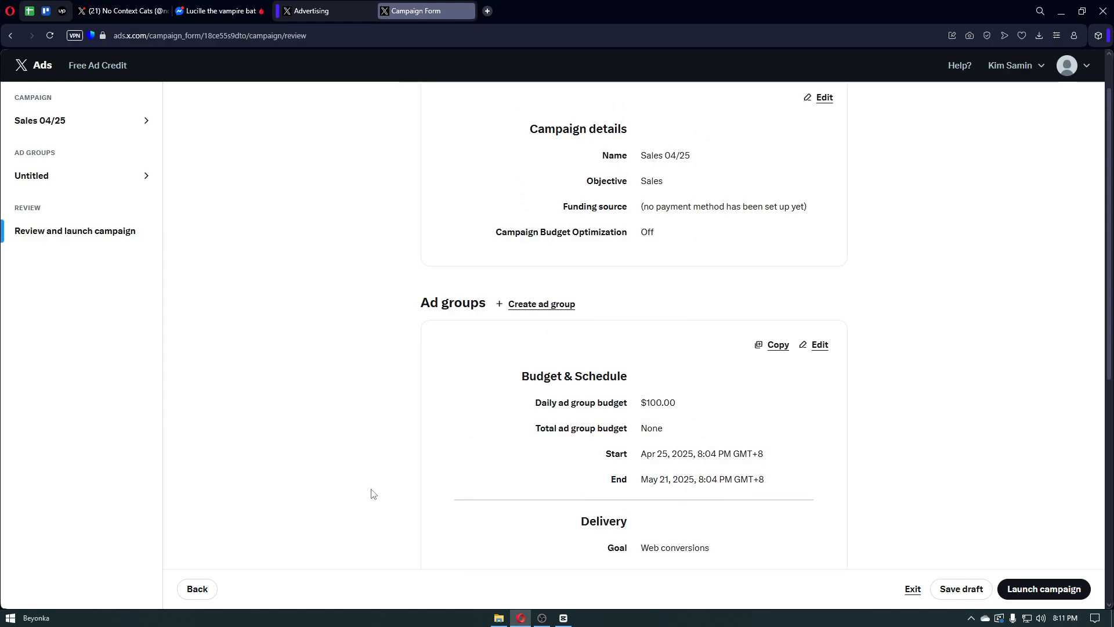
pyautogui.scroll(-4, 373, 494)
pyautogui.scroll(-2, 373, 494)
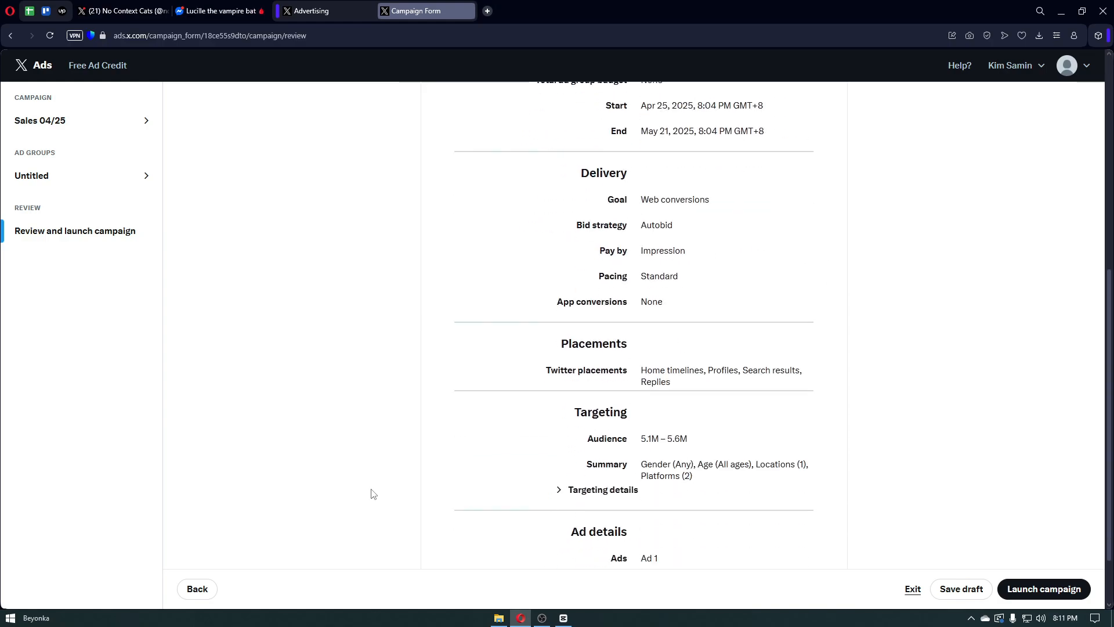
pyautogui.scroll(7, 373, 494)
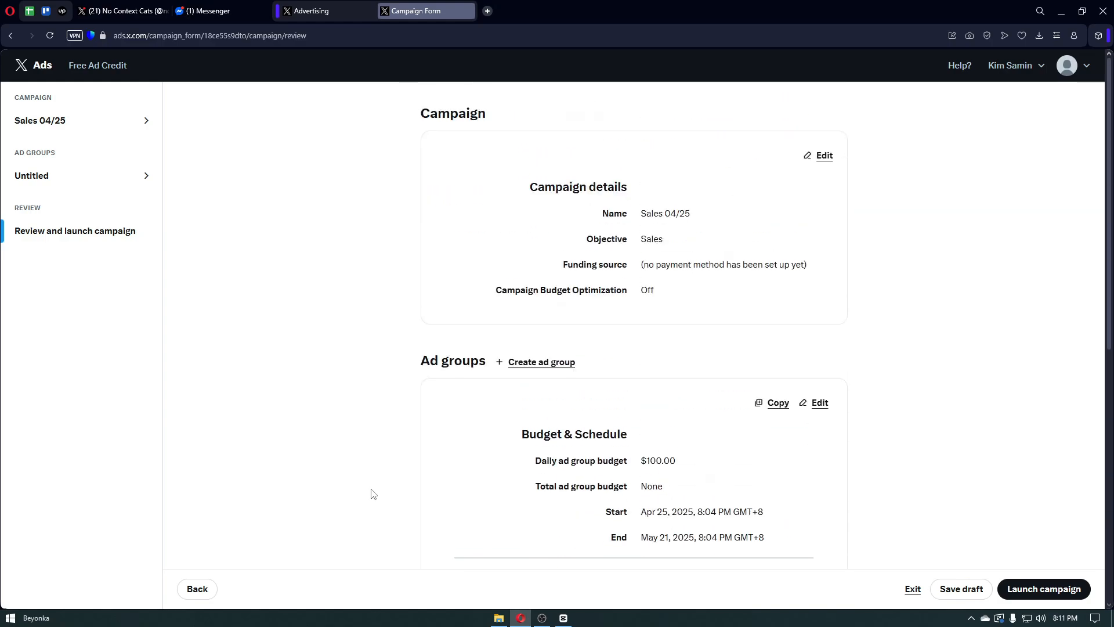